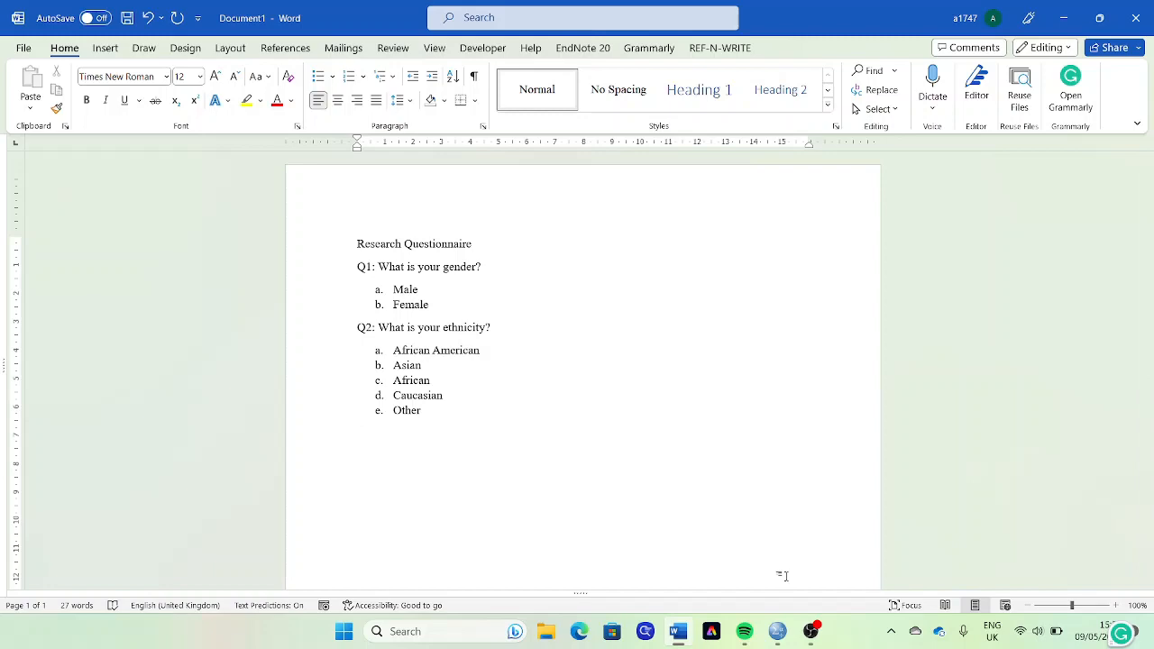
- Switch to the SPSS Data Editor and look at its Variable View and Data View
{"action": "left_click", "coordinate": [777, 633]}
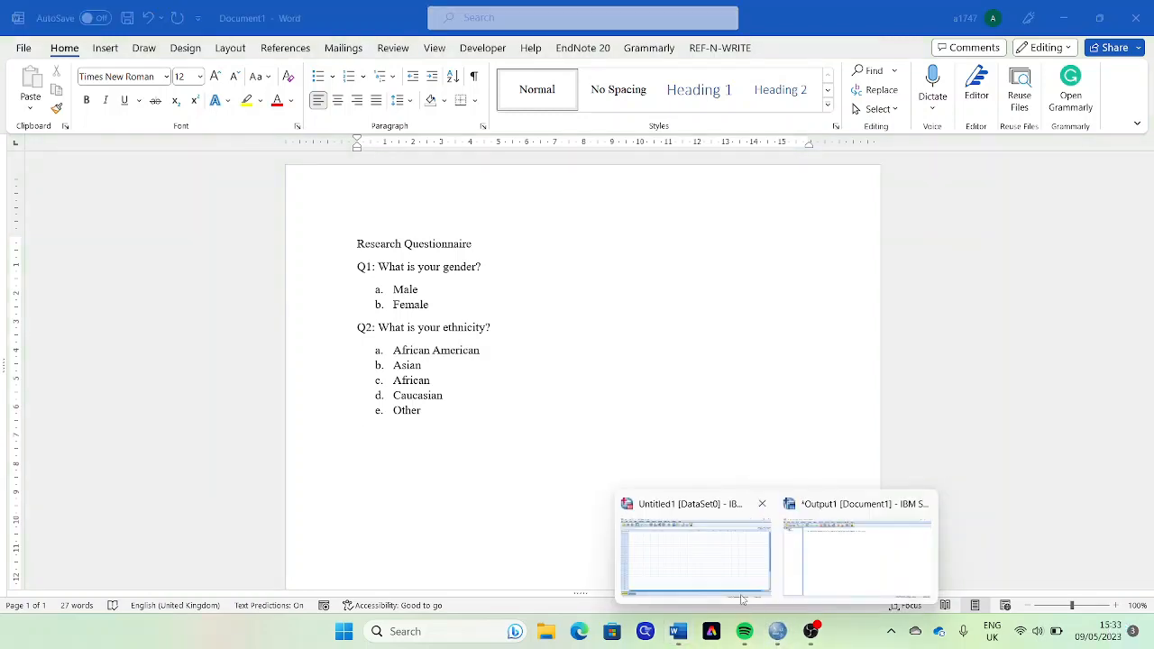
{"action": "left_click", "coordinate": [710, 568]}
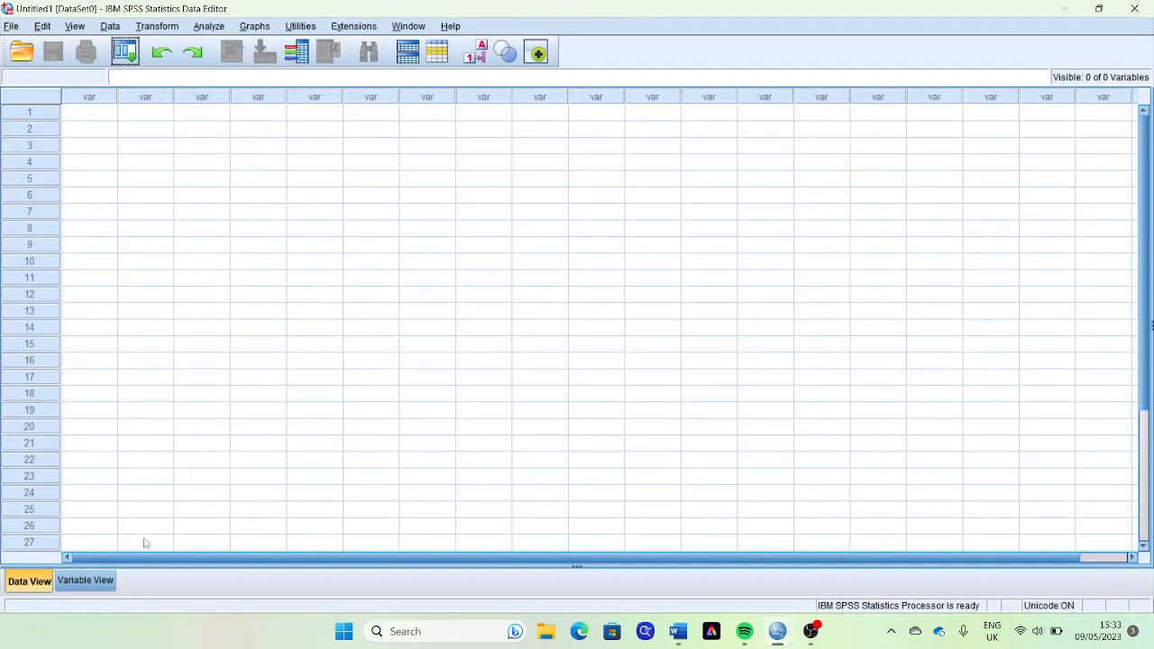
{"action": "left_click", "coordinate": [89, 583]}
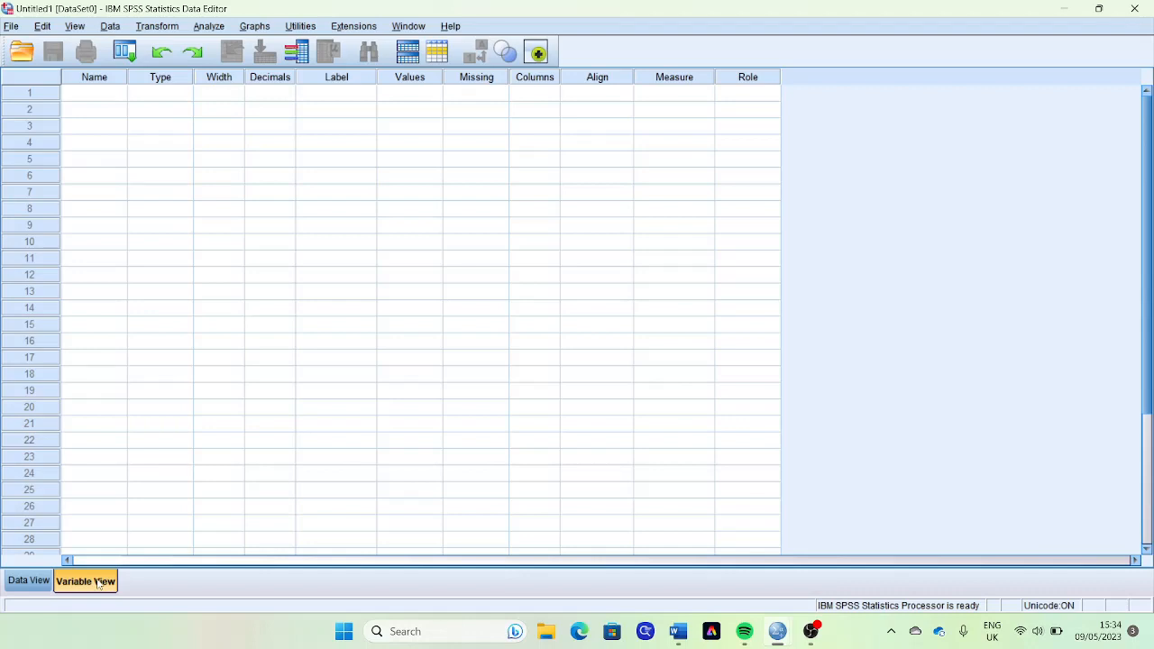
{"action": "left_click", "coordinate": [32, 582]}
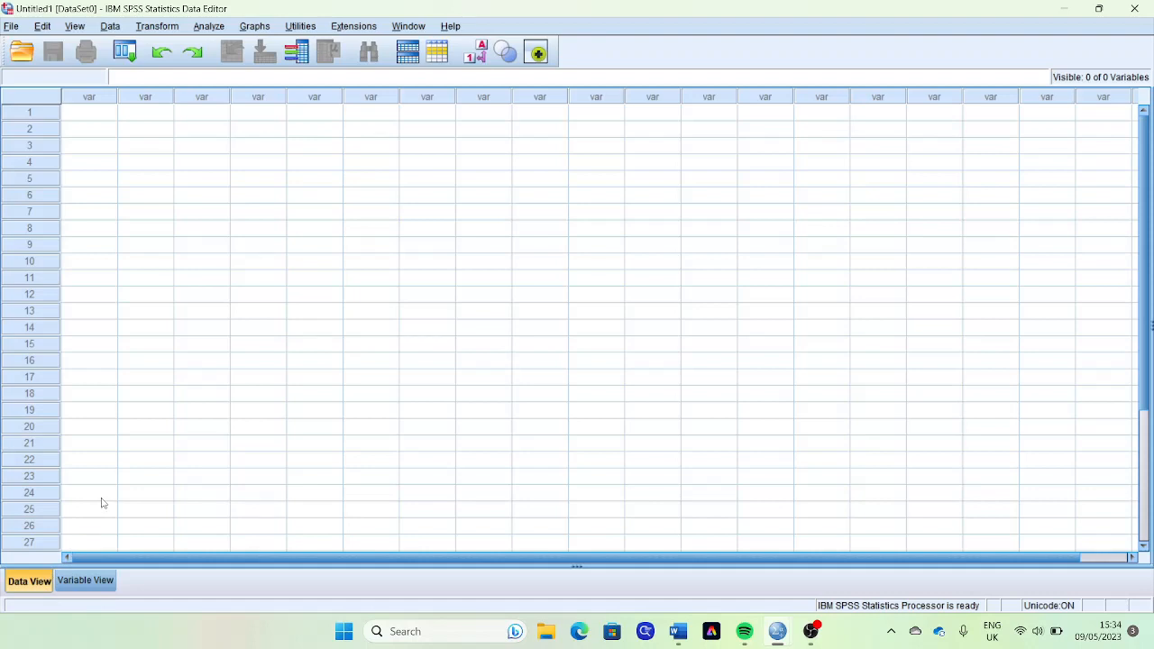
- Switch to the questionnaire in Word and highlight "gender?" in Q1 and "ethnicity?" in Q2 in yellow
{"action": "left_click", "coordinate": [678, 631]}
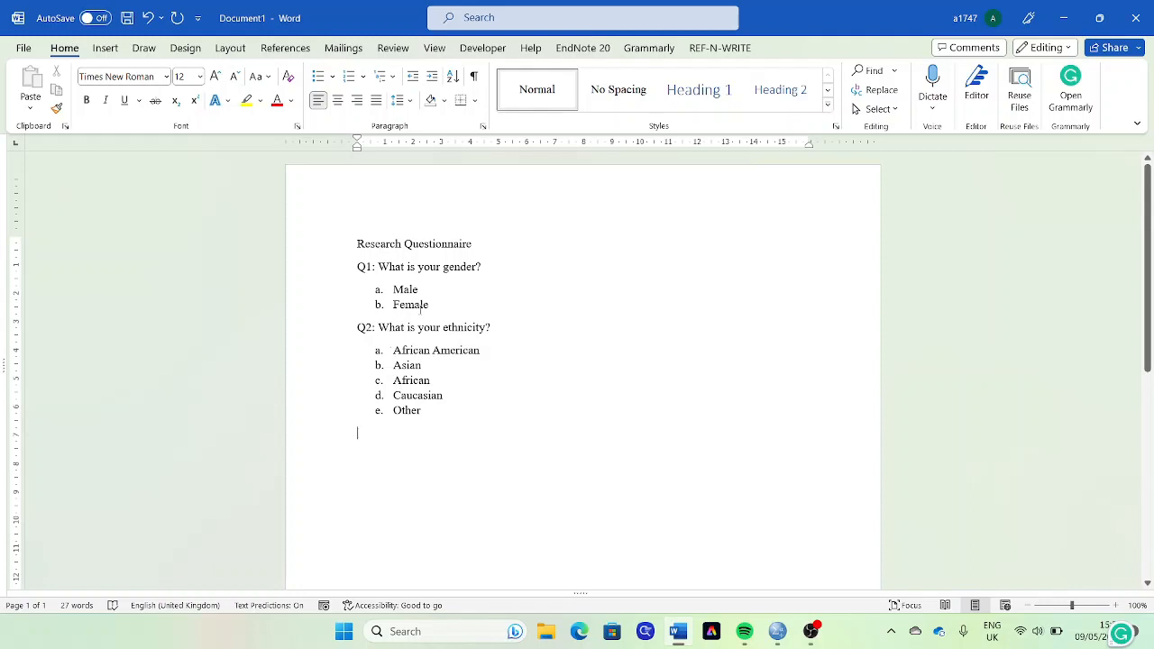
{"action": "left_click_drag", "start_coordinate": [443, 266], "coordinate": [480, 275]}
{"action": "left_click", "coordinate": [544, 246]}
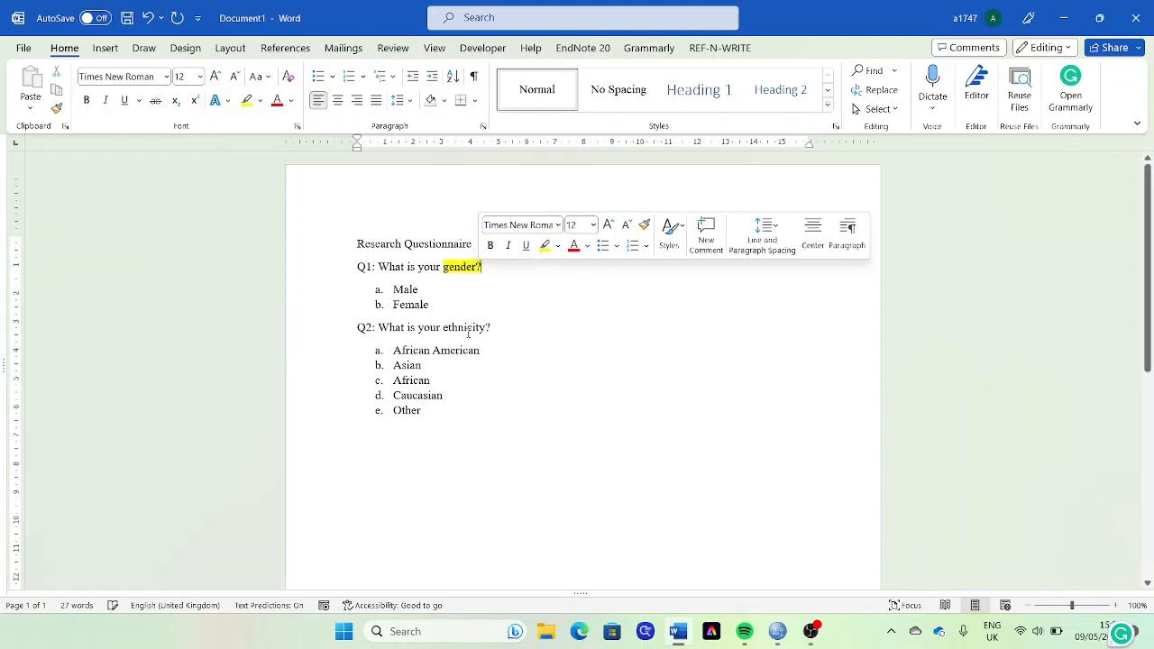
{"action": "left_click_drag", "start_coordinate": [444, 328], "coordinate": [495, 332]}
{"action": "left_click", "coordinate": [559, 301]}
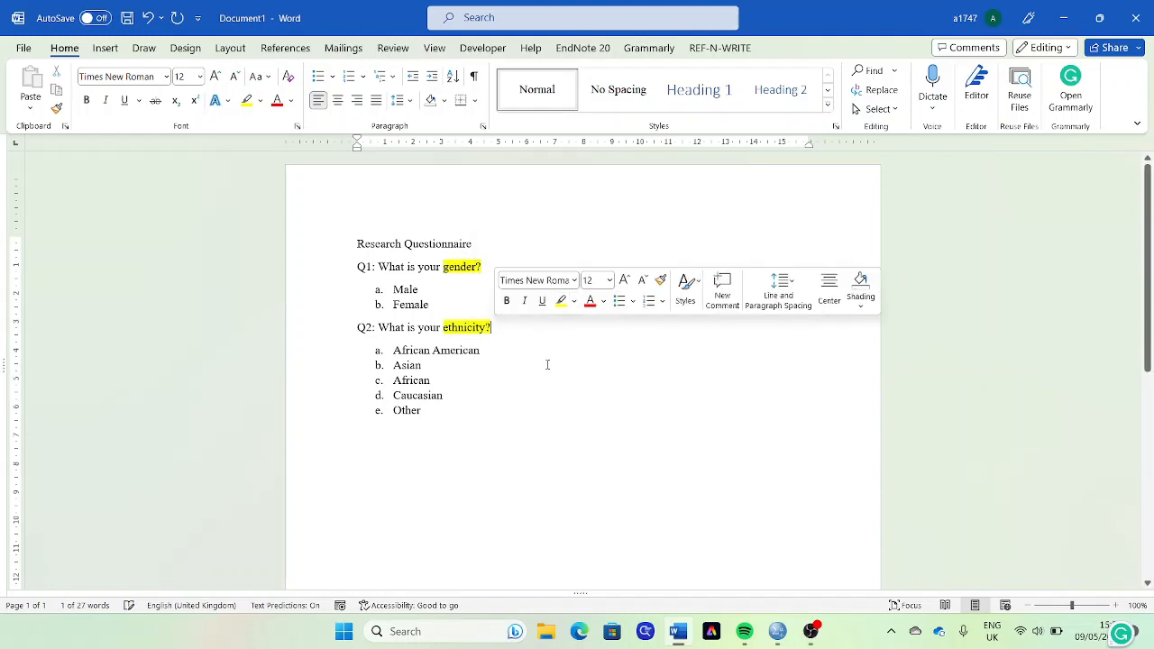
{"action": "key", "text": "Right"}
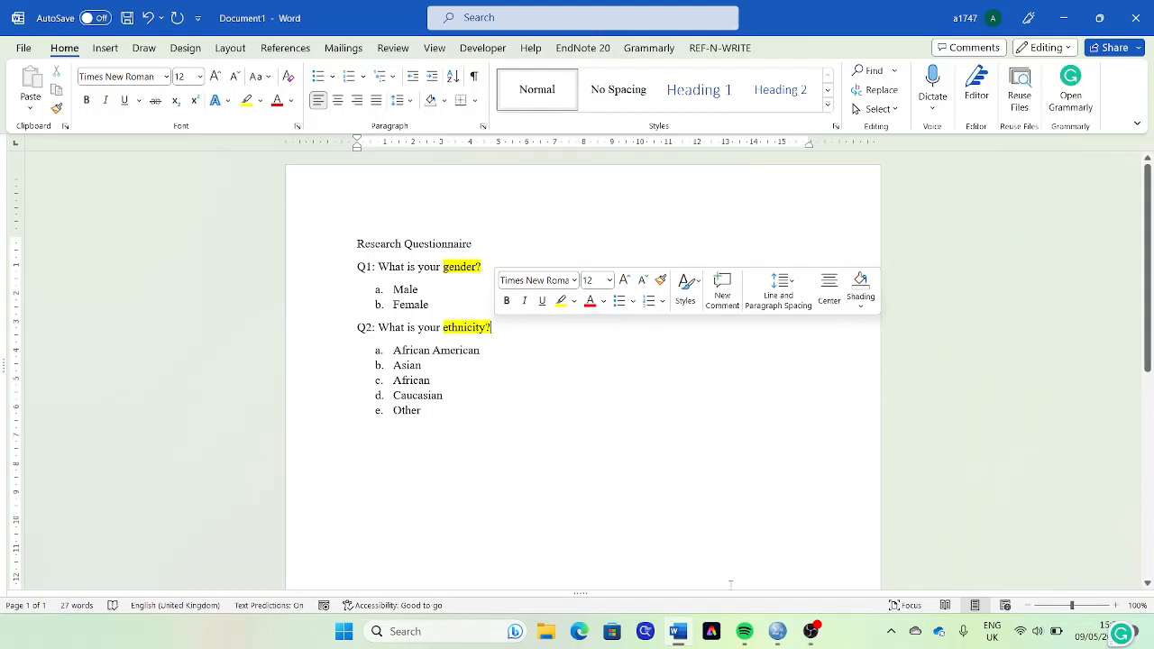
- Switch to the SPSS Data Editor and create a first variable named Gender in Variable View
{"action": "mouse_move", "coordinate": [777, 631]}
{"action": "left_click", "coordinate": [706, 554]}
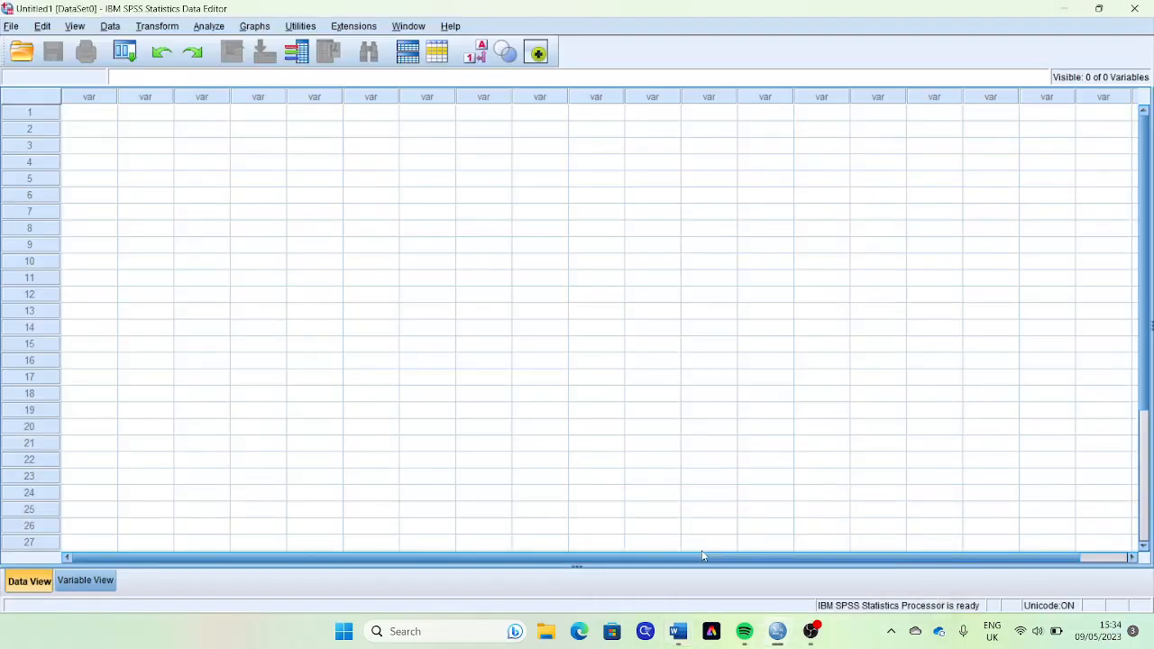
{"action": "left_click", "coordinate": [86, 580]}
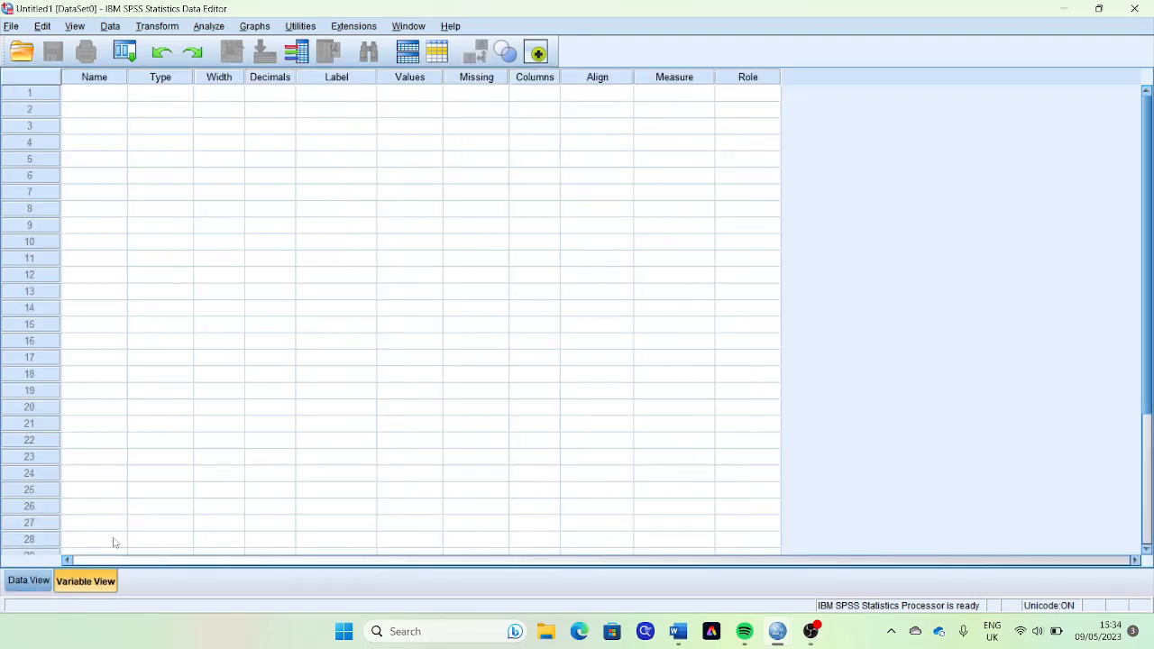
{"action": "left_click", "coordinate": [107, 96]}
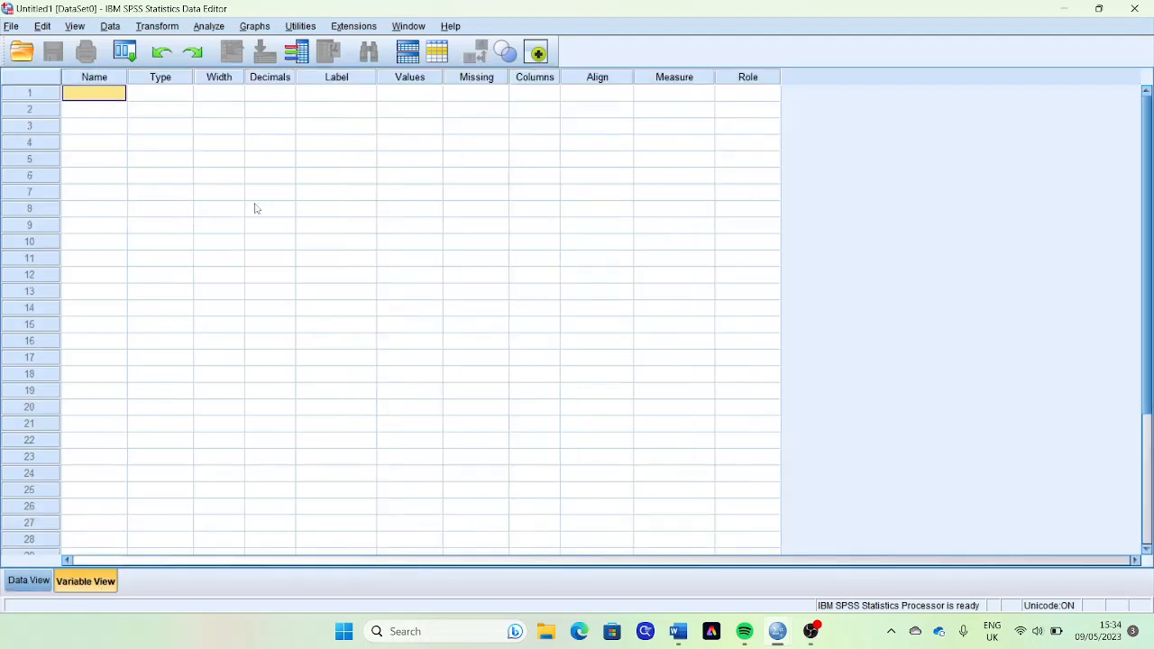
{"action": "type", "text": "Ged"}
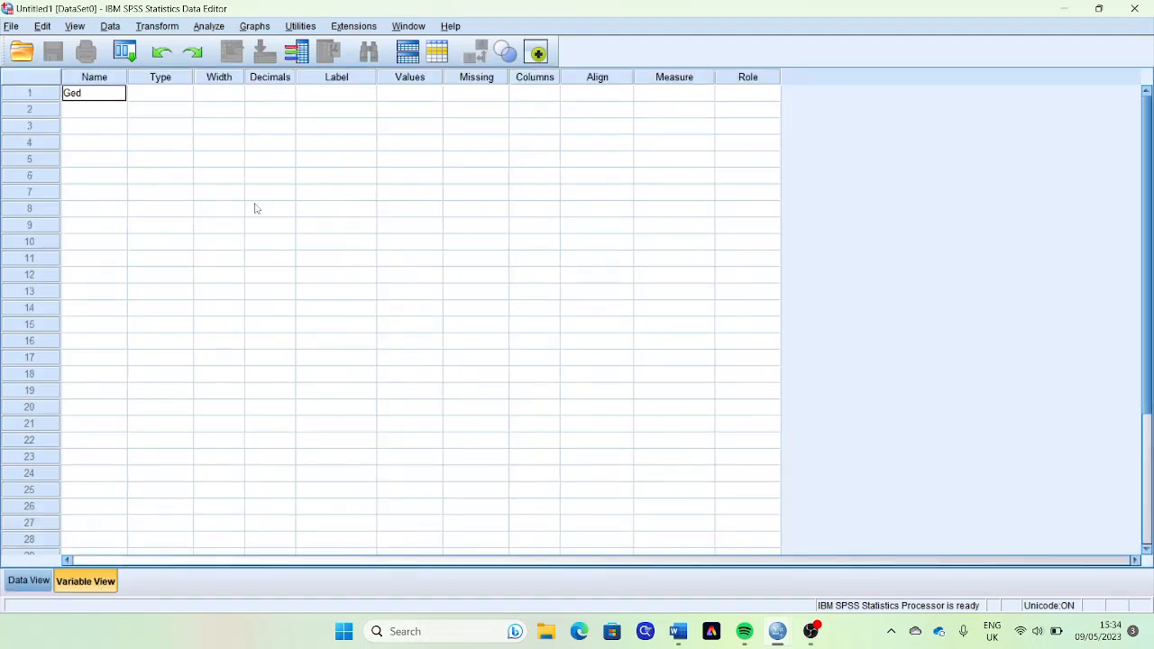
{"action": "key", "text": "BackSpace"}
{"action": "key", "text": "BackSpace"}
{"action": "type", "text": "nder"}
{"action": "key", "text": "Tab"}
{"action": "key", "text": "Tab"}
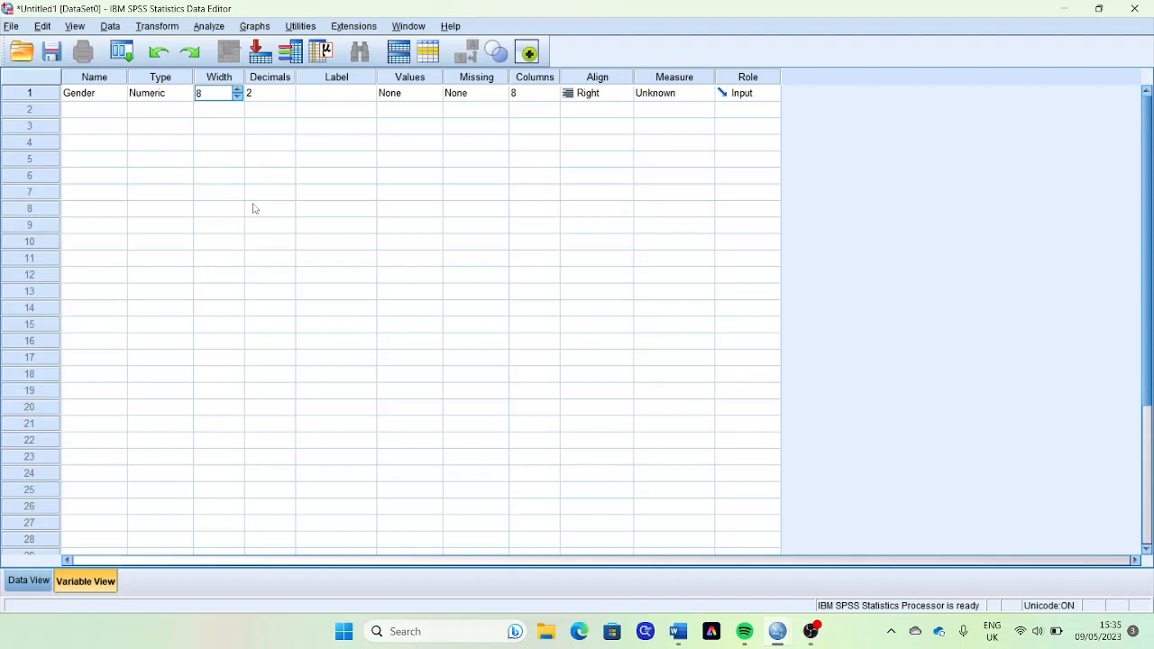
- Inspect the variable type options for Gender and look at the variable's column in Data View
{"action": "left_click", "coordinate": [169, 99]}
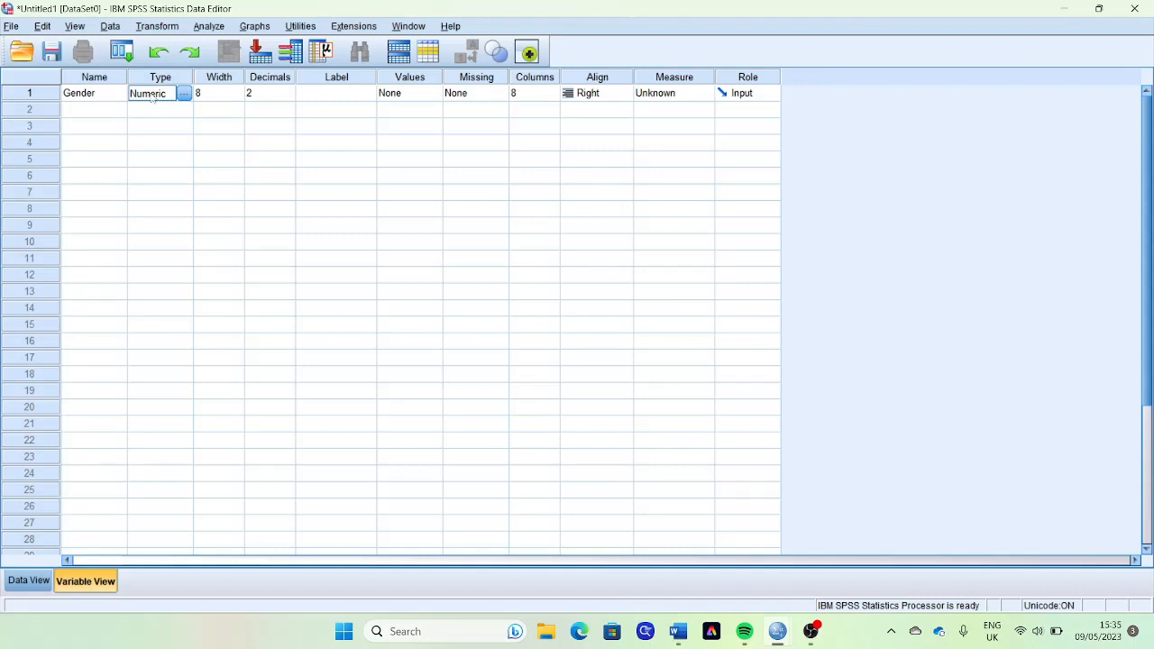
{"action": "left_click", "coordinate": [184, 94]}
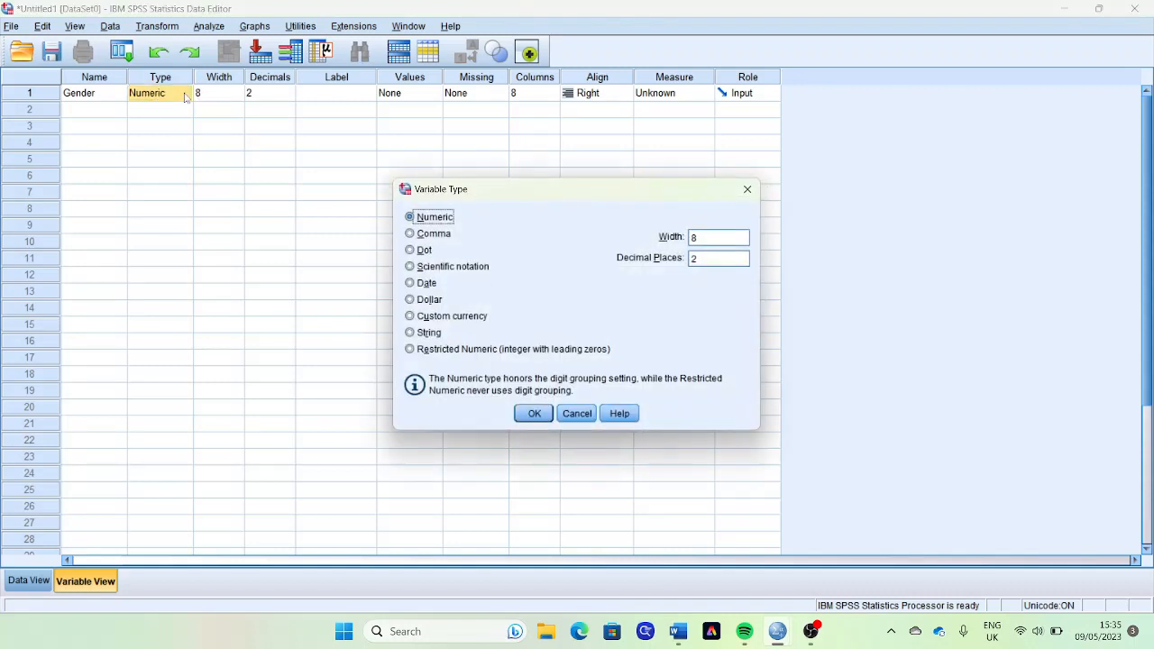
{"action": "left_click", "coordinate": [747, 194]}
{"action": "key", "text": "Tab"}
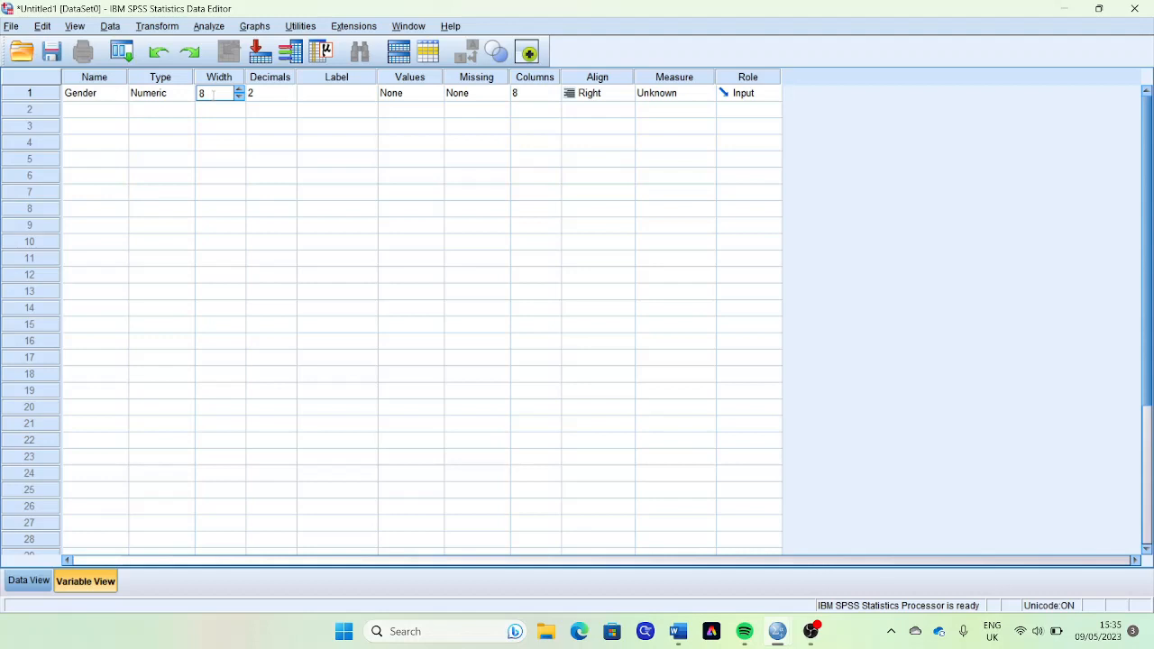
{"action": "left_click", "coordinate": [21, 582]}
{"action": "left_click", "coordinate": [82, 581]}
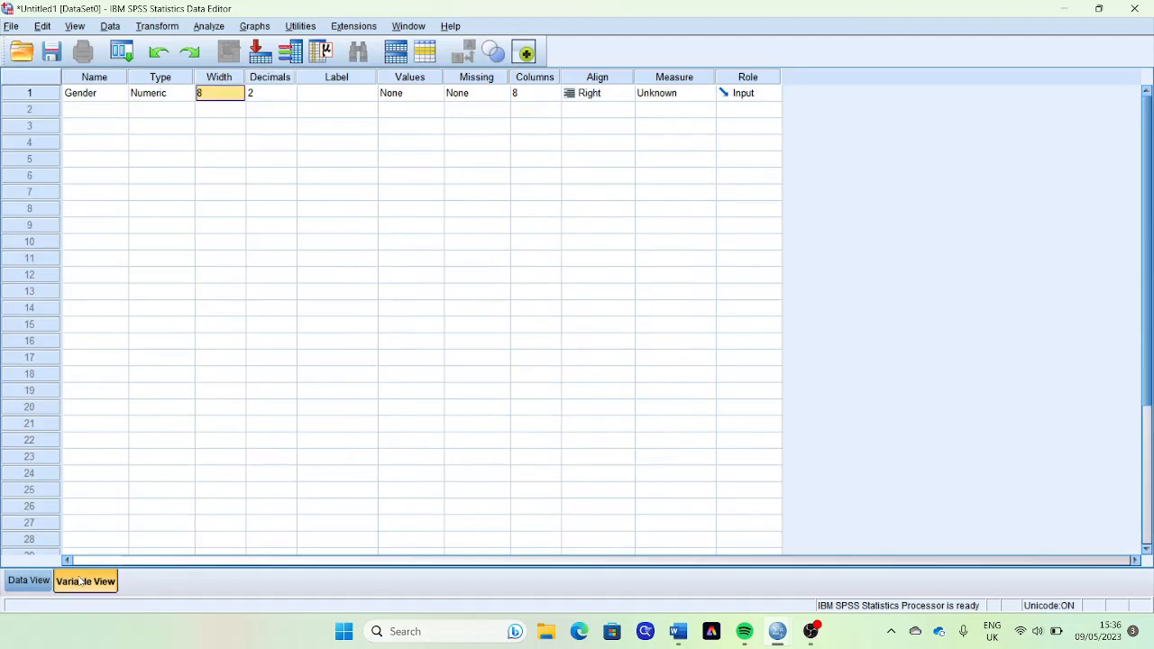
- Set the Gender variable's decimals to 0 and its label to "we have two kind of gender in this study"
{"action": "left_click", "coordinate": [261, 94]}
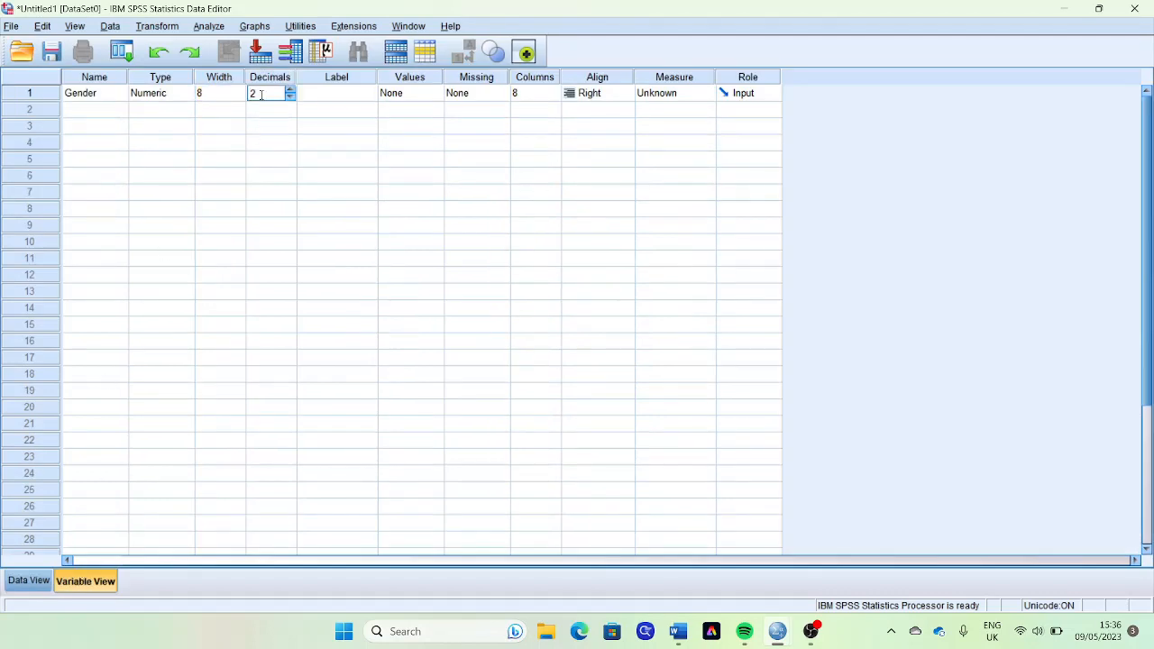
{"action": "double_click", "coordinate": [290, 98]}
{"action": "left_click", "coordinate": [318, 100]}
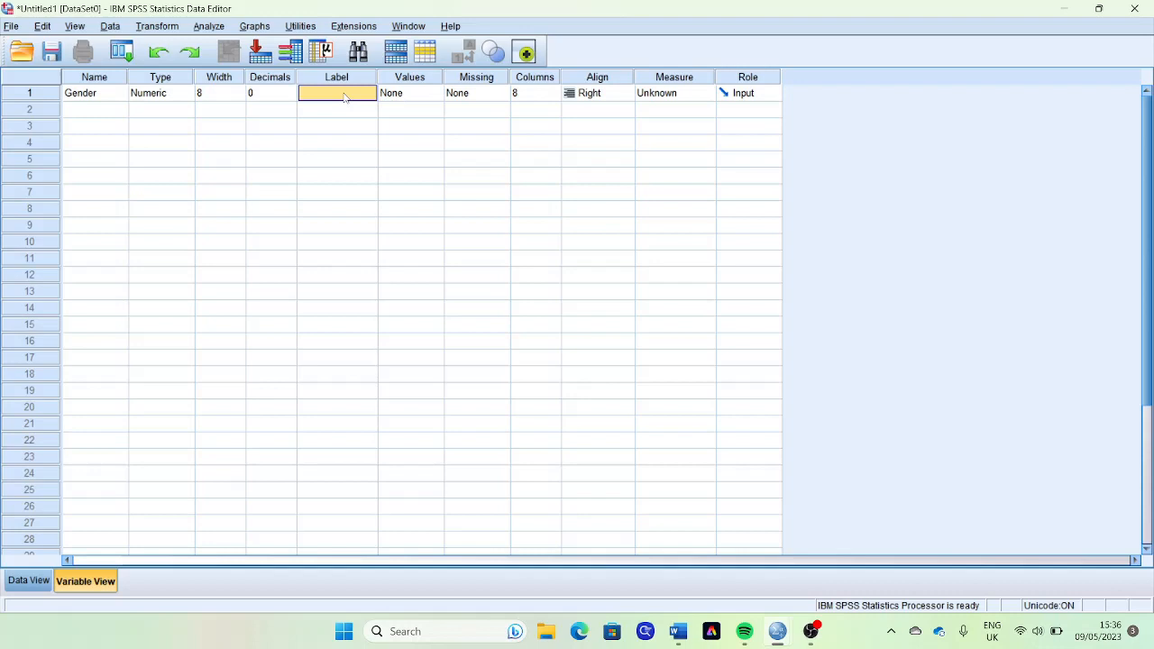
{"action": "type", "text": "we h"}
{"action": "type", "text": "ave two k"}
{"action": "type", "text": "ind of gne"}
{"action": "key", "text": "BackSpace"}
{"action": "type", "text": "nder in this study"}
- Define value labels for Gender with 1 as Male and 2 as Female
{"action": "left_click", "coordinate": [402, 100]}
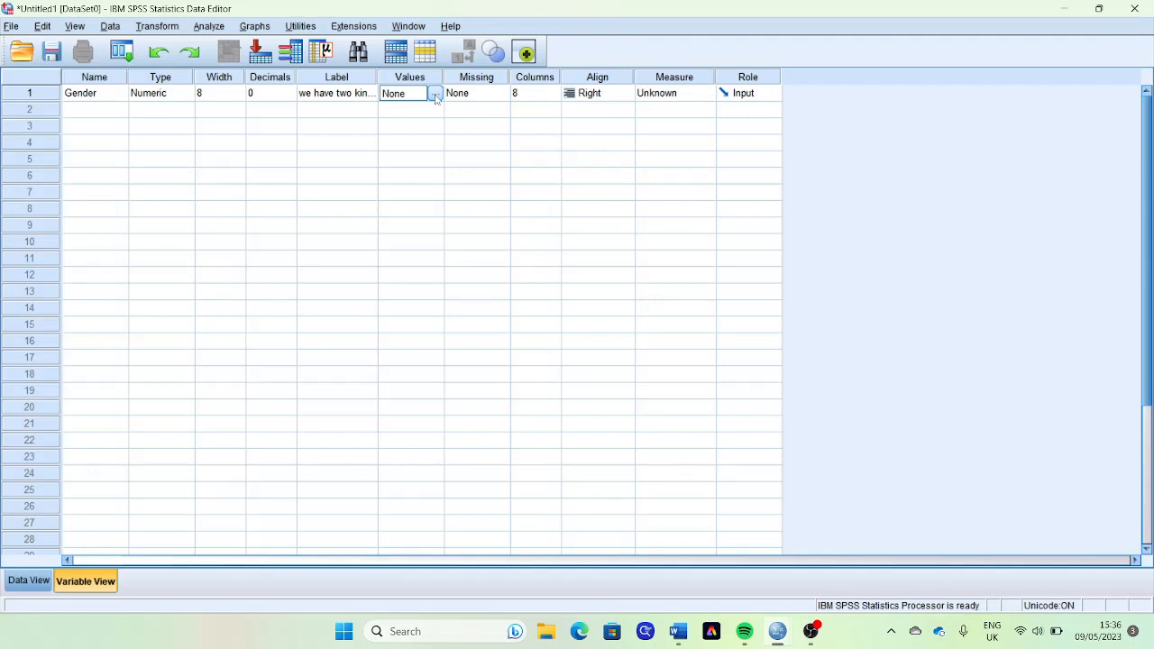
{"action": "left_click", "coordinate": [434, 95]}
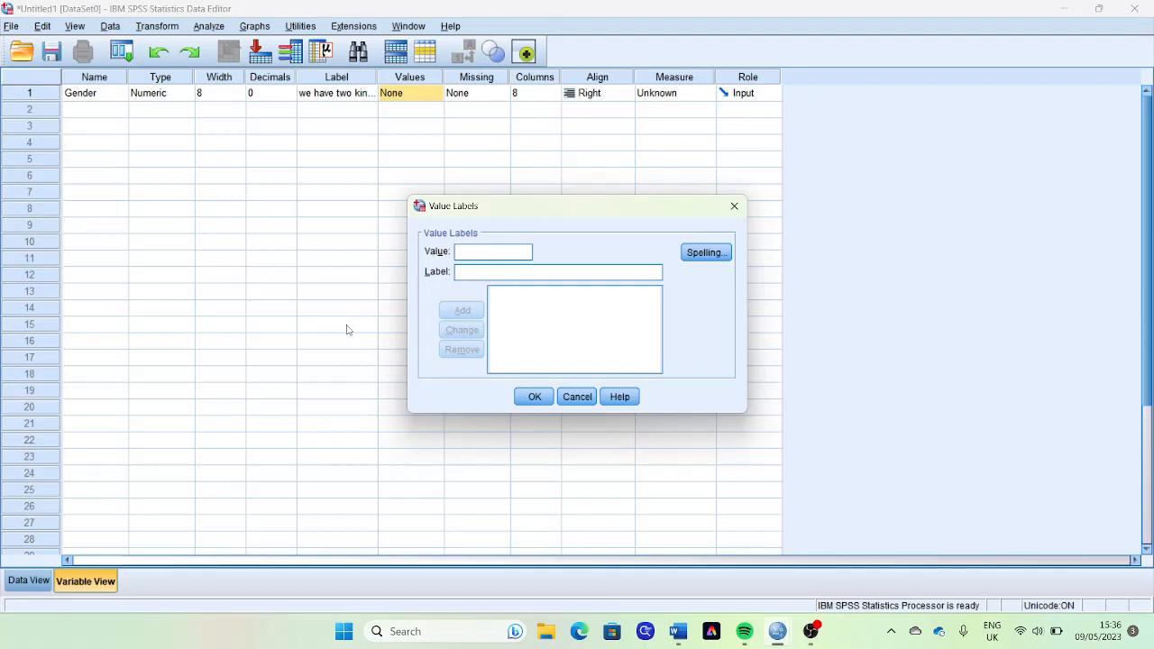
{"action": "type", "text": "1"}
{"action": "type", "text": "Male"}
{"action": "key", "text": "Return"}
{"action": "type", "text": "2"}
{"action": "type", "text": "Female"}
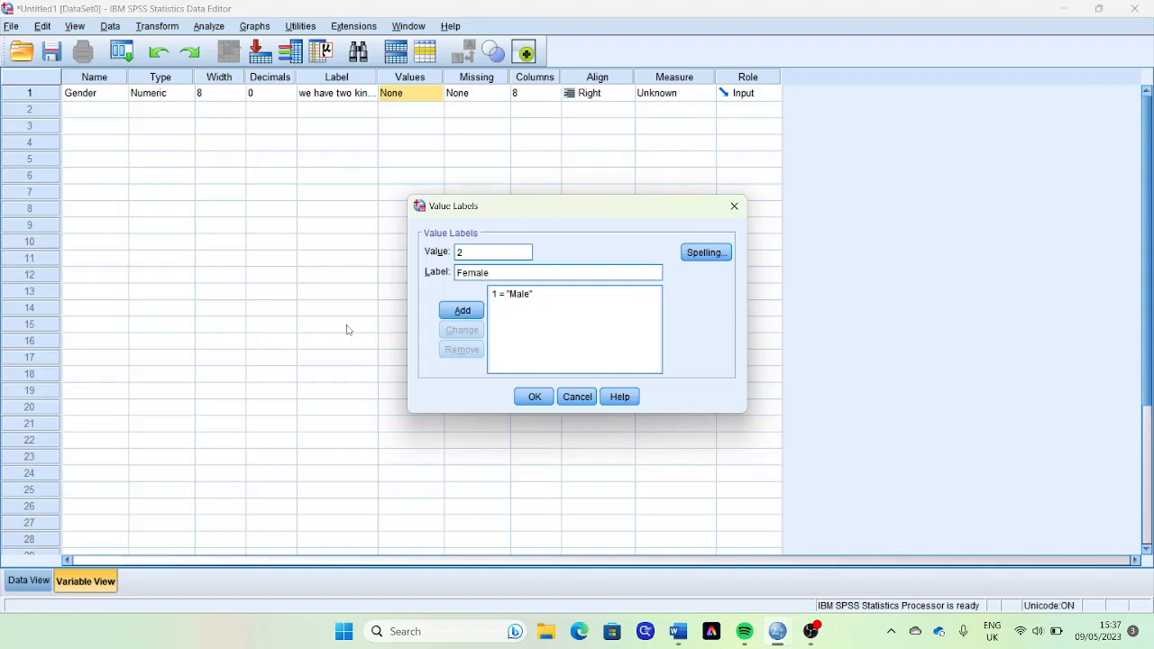
{"action": "key", "text": "Return"}
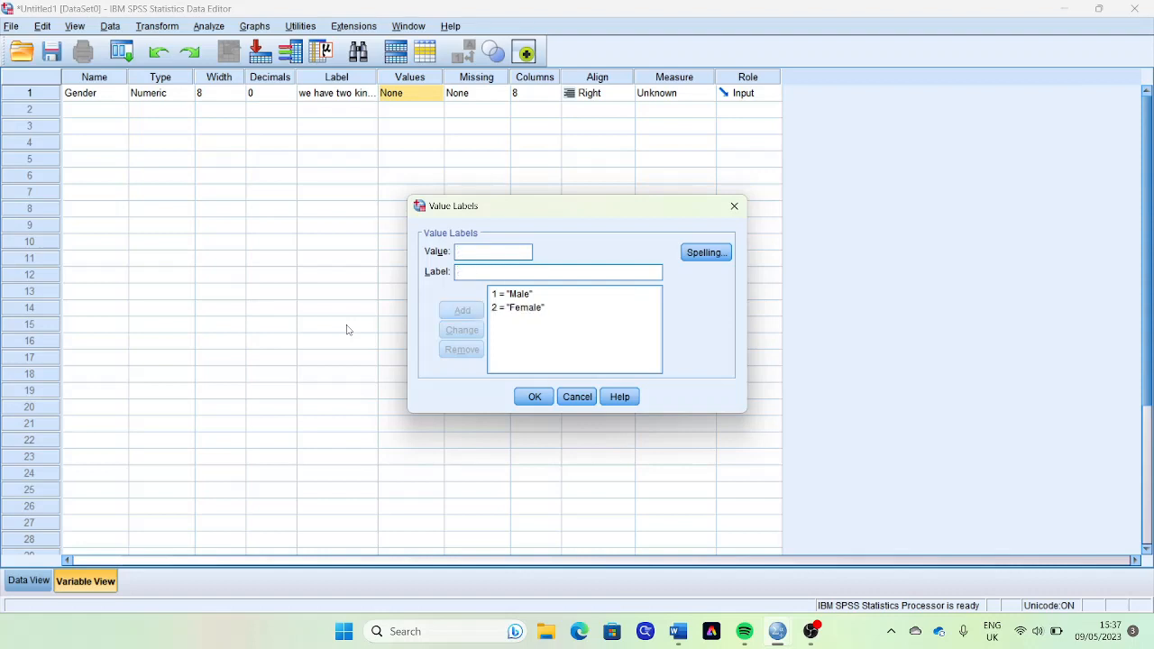
{"action": "left_click", "coordinate": [533, 397]}
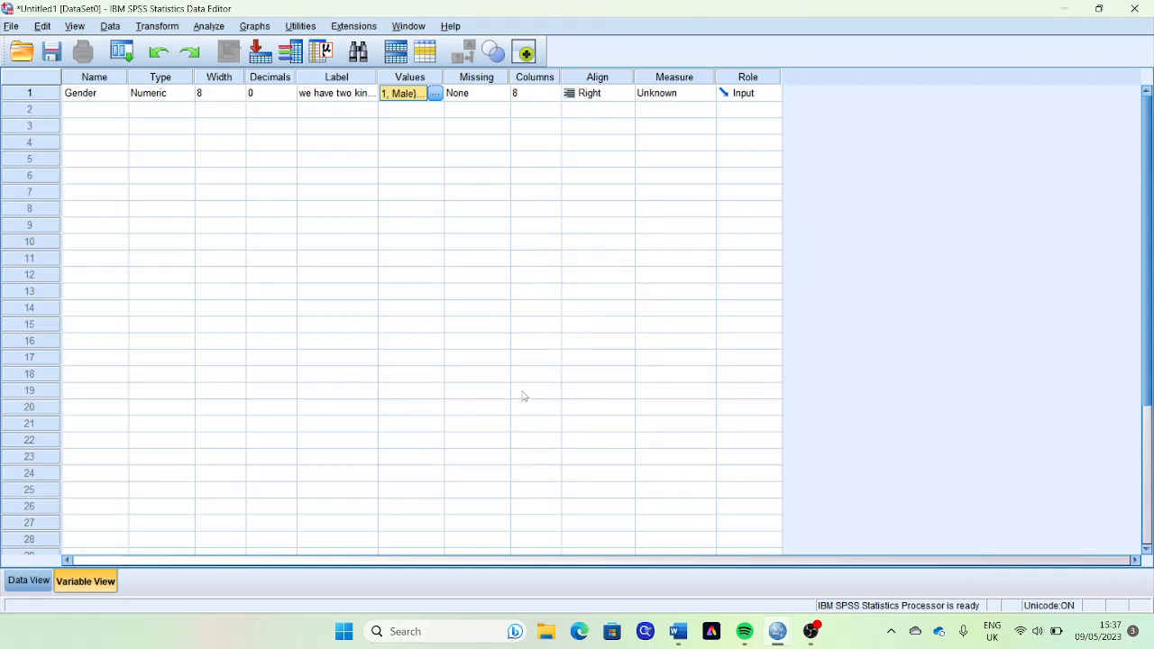
- Set the Gender variable's measurement level to Nominal
{"action": "key", "text": "Tab"}
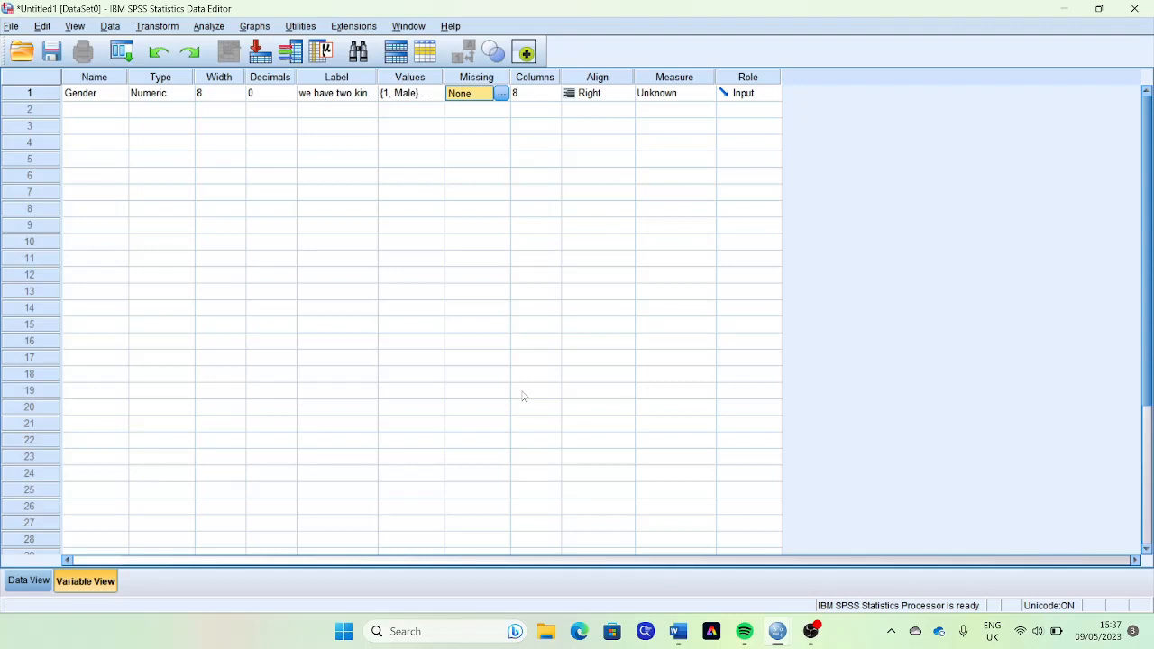
{"action": "key", "text": "Tab"}
{"action": "key", "text": "Tab"}
{"action": "key", "text": "Tab"}
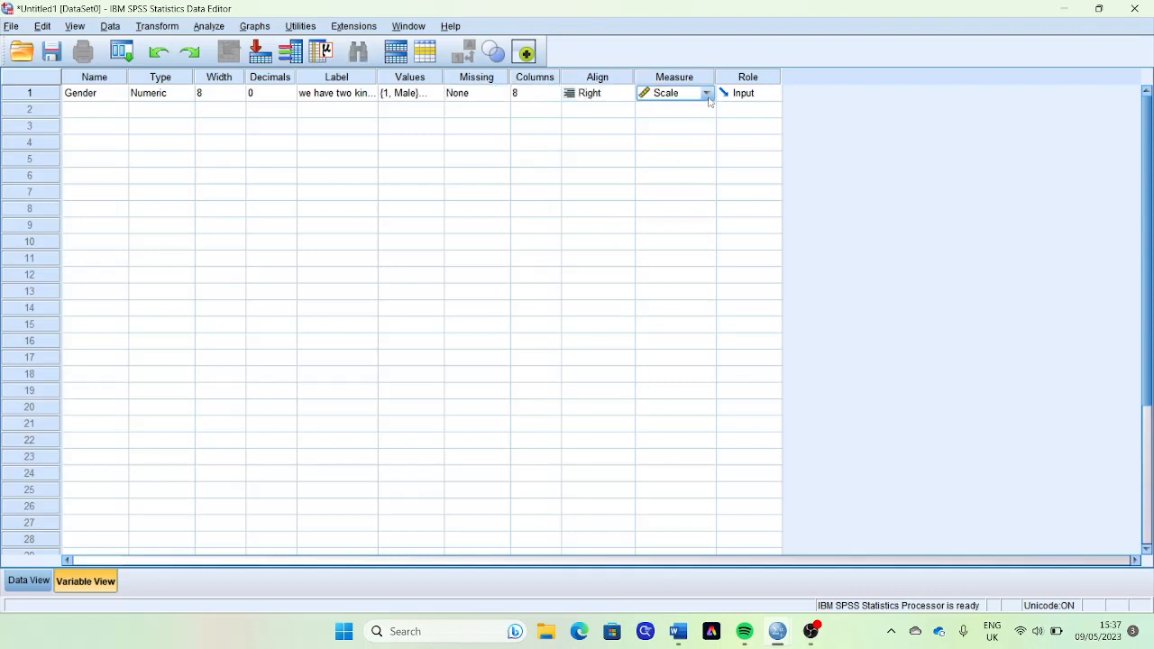
{"action": "left_click", "coordinate": [707, 92]}
{"action": "left_click", "coordinate": [688, 140]}
{"action": "key", "text": "Tab"}
{"action": "key", "text": "Tab"}
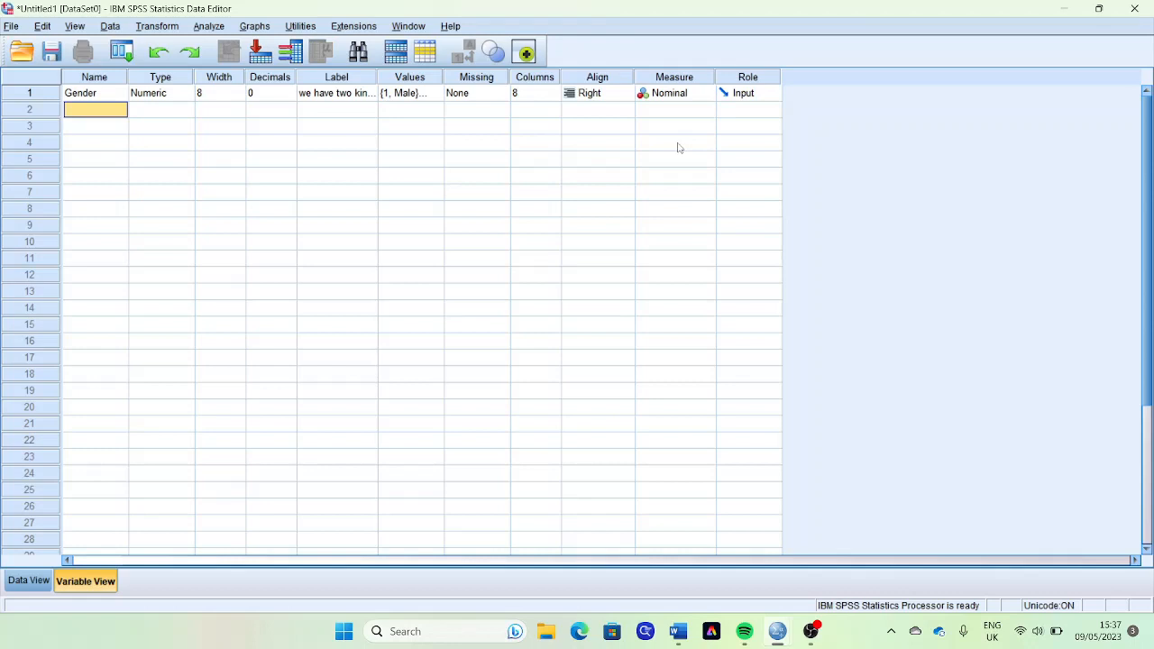
- Enter 1, 2, 1, 2, 2, 1 as the Gender values for cases 1 to 6 in Data View
{"action": "left_click", "coordinate": [30, 581]}
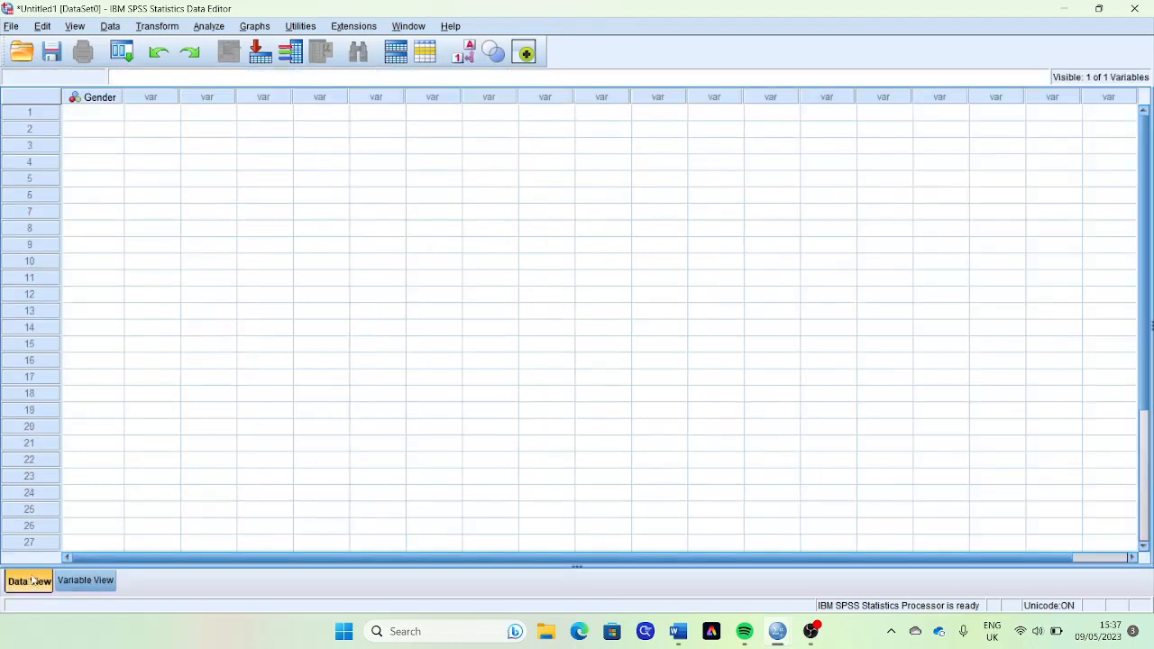
{"action": "left_click", "coordinate": [81, 117]}
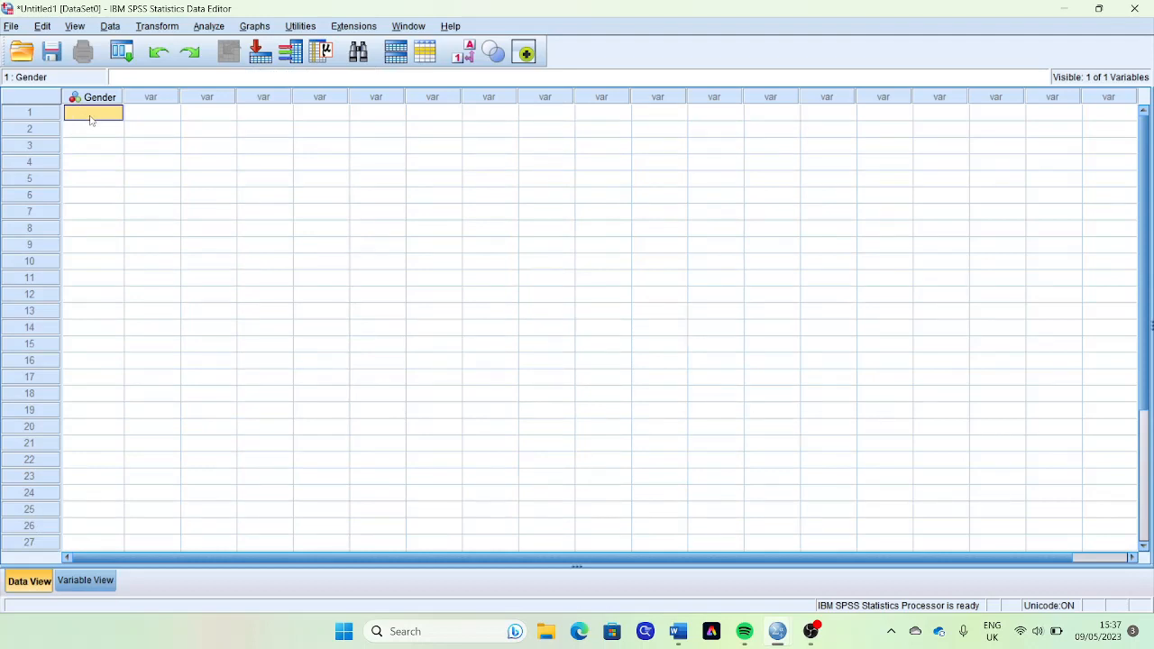
{"action": "type", "text": "1"}
{"action": "key", "text": "Return"}
{"action": "type", "text": "2"}
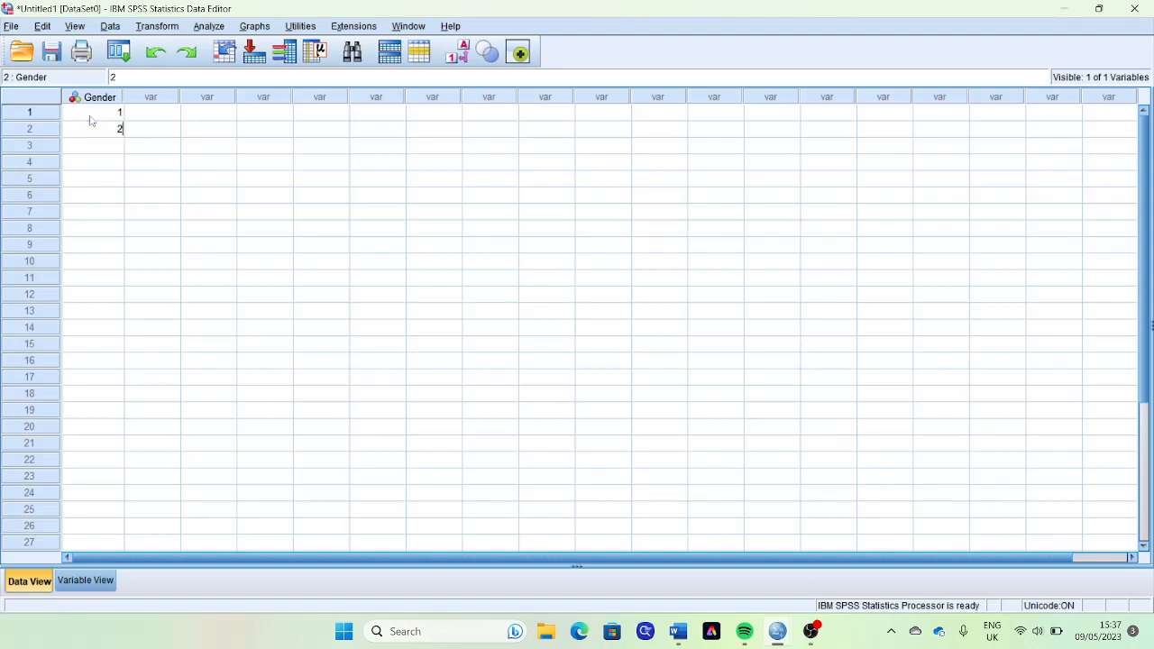
{"action": "key", "text": "Return"}
{"action": "type", "text": "1"}
{"action": "key", "text": "Return"}
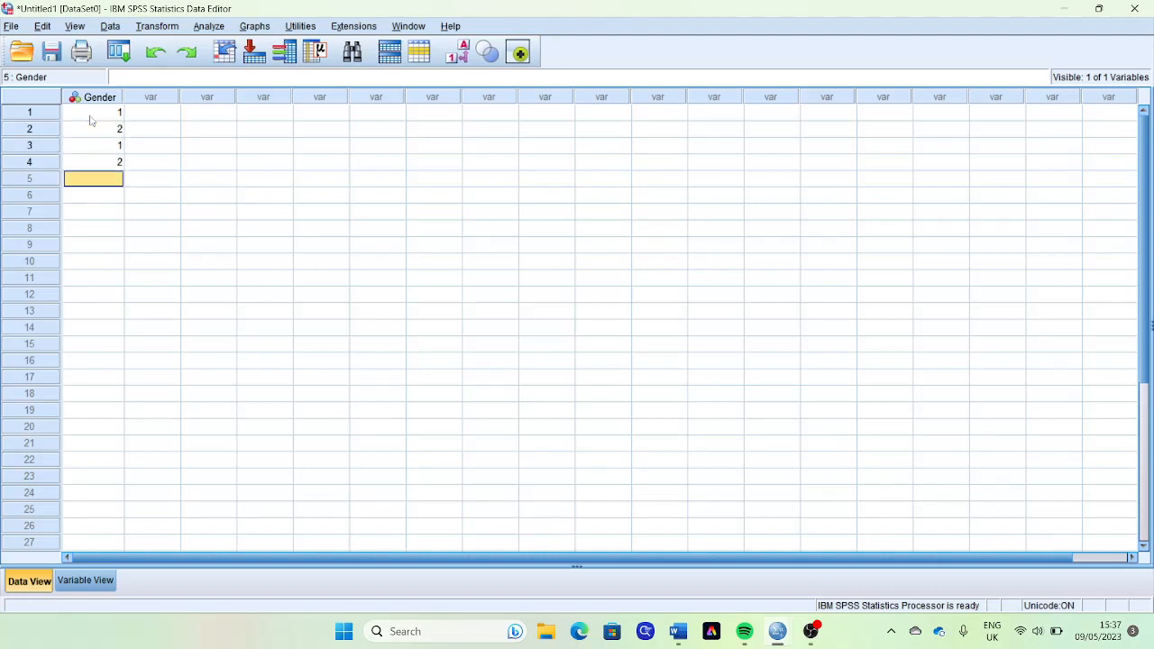
{"action": "type", "text": "2"}
{"action": "key", "text": "Return"}
{"action": "type", "text": "1"}
{"action": "key", "text": "Return"}
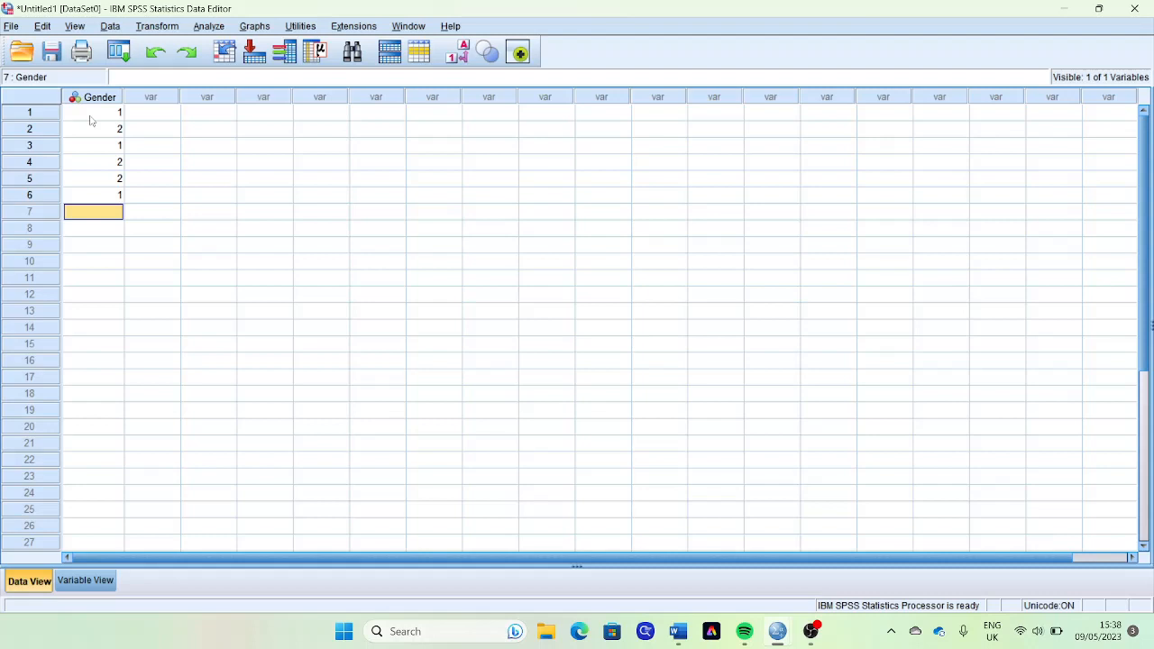
- Fill in Gender for cases 7 to 20: 1 for case 7, 2 for cases 8 to 13, and 1 for cases 14 to 20
{"action": "type", "text": "1"}
{"action": "key", "text": "Return"}
{"action": "type", "text": "2"}
{"action": "key", "text": "Return"}
{"action": "type", "text": "2"}
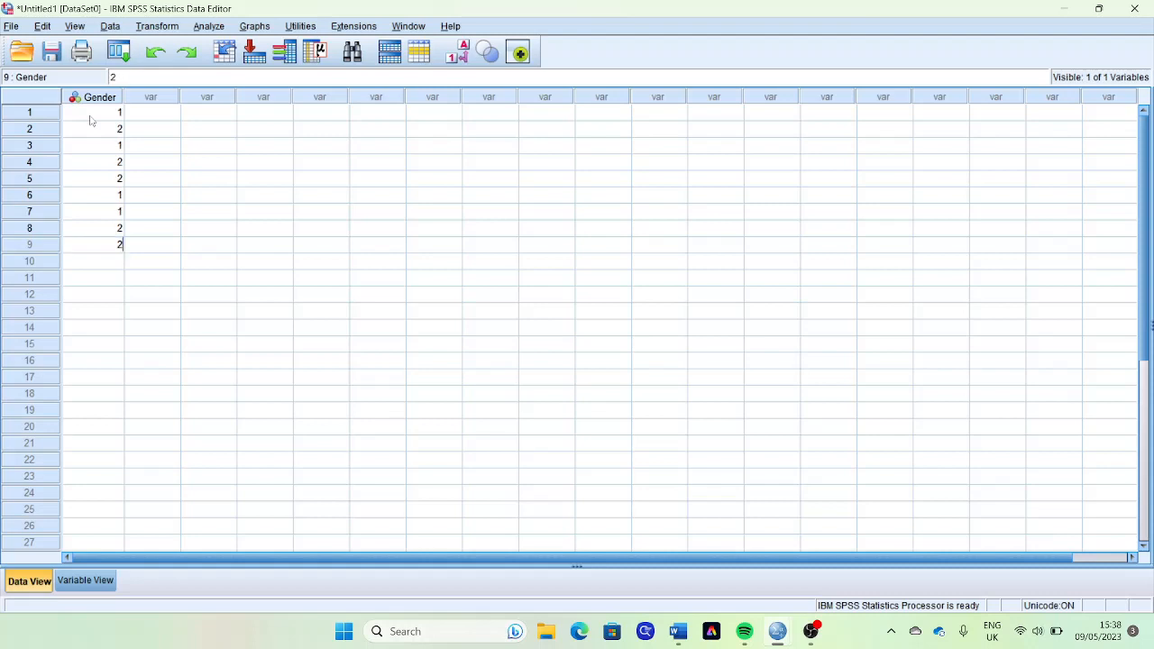
{"action": "key", "text": "Return"}
{"action": "type", "text": "2"}
{"action": "key", "text": "Return"}
{"action": "type", "text": "2 2 2 1 1 1 "}
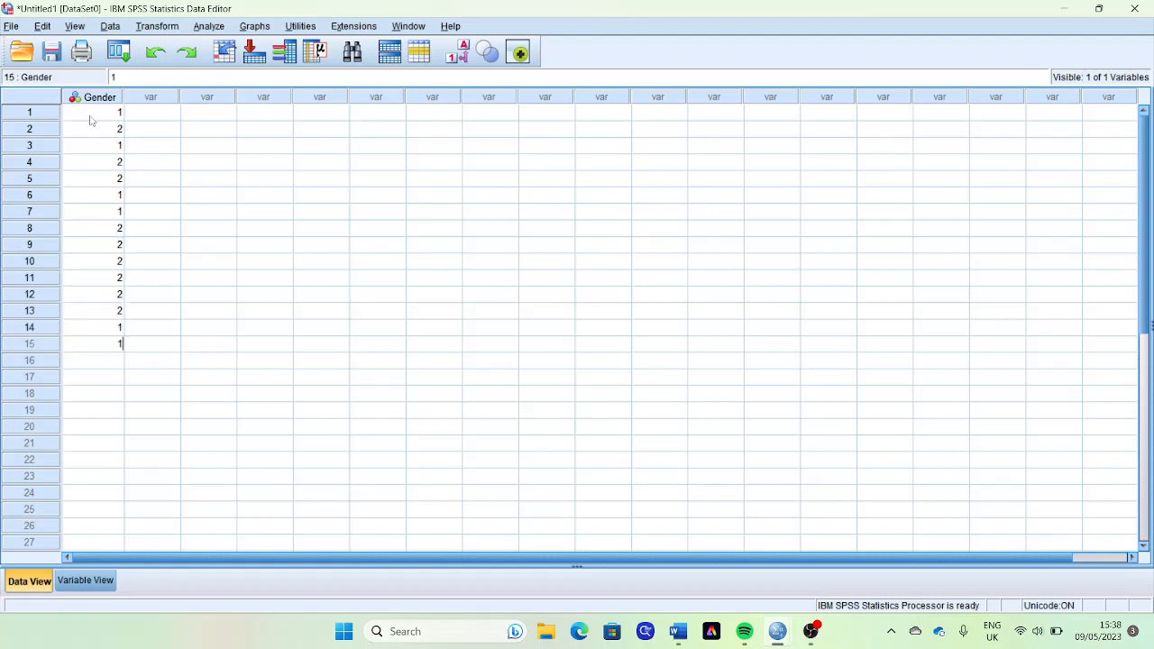
{"action": "type", "text": "1 1 1 1 1 1"}
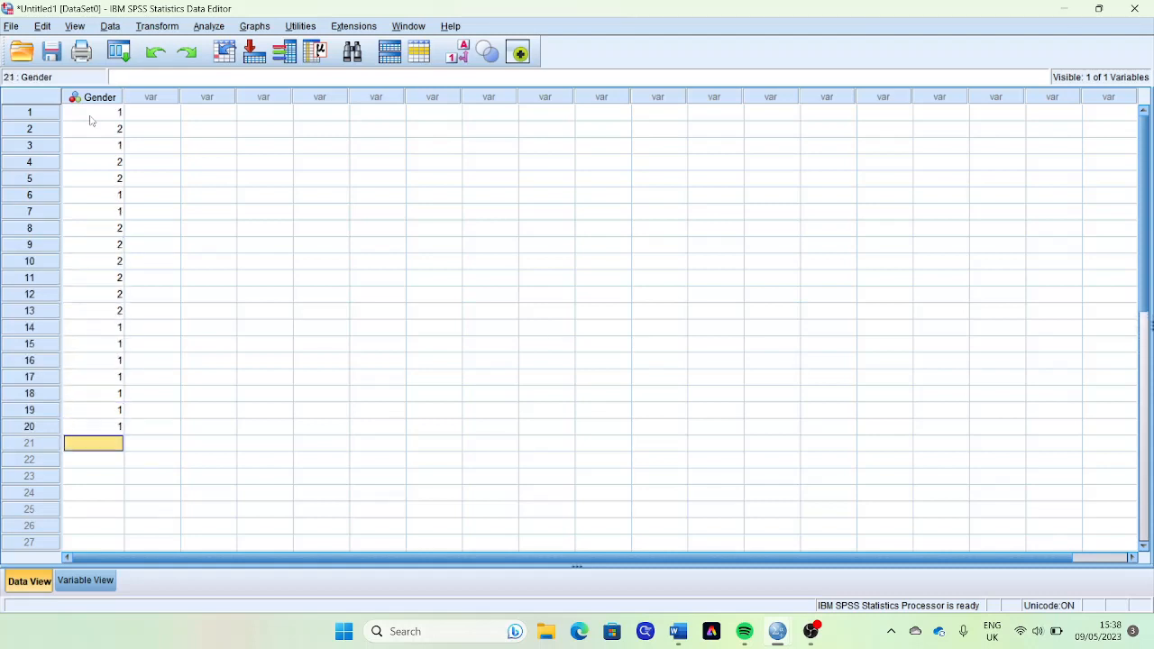
- Enter 1 as Gender for cases 21 and 22, and preview the column with its value labels shown instead of codes
{"action": "key", "text": "Return"}
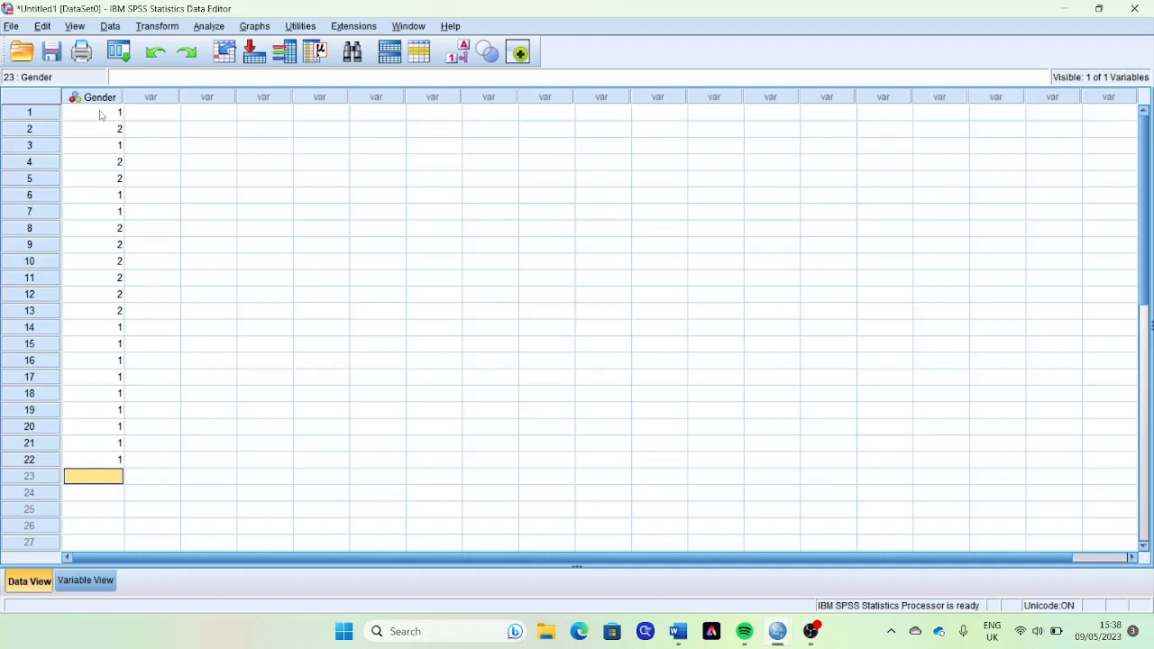
{"action": "left_click", "coordinate": [453, 56]}
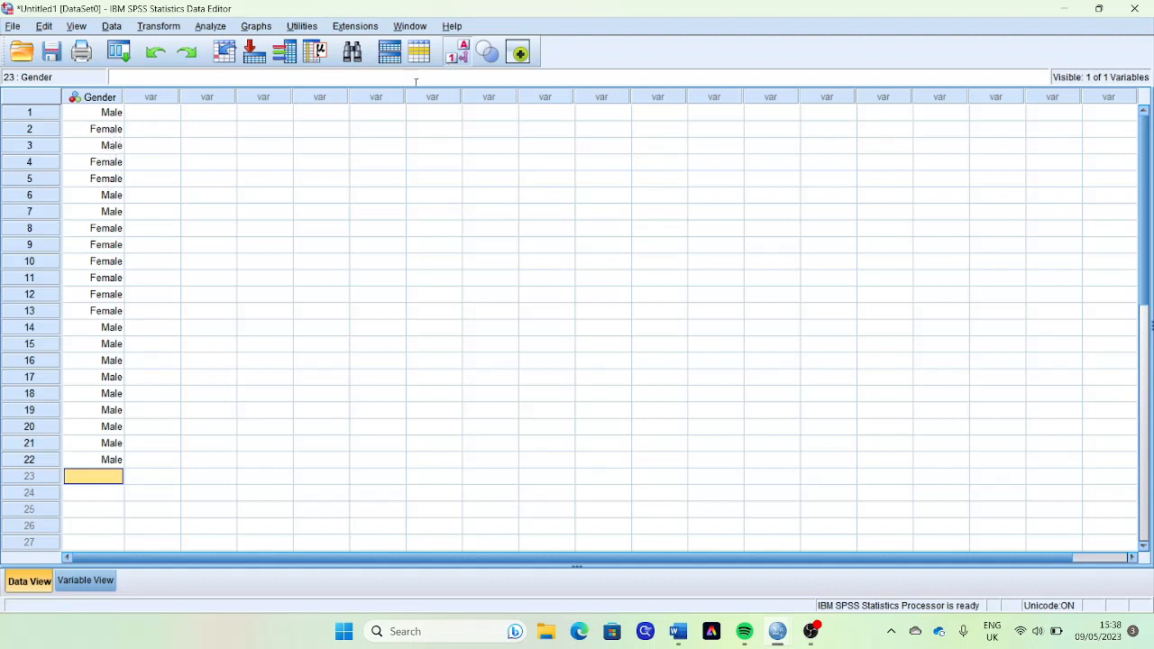
{"action": "left_click", "coordinate": [463, 56]}
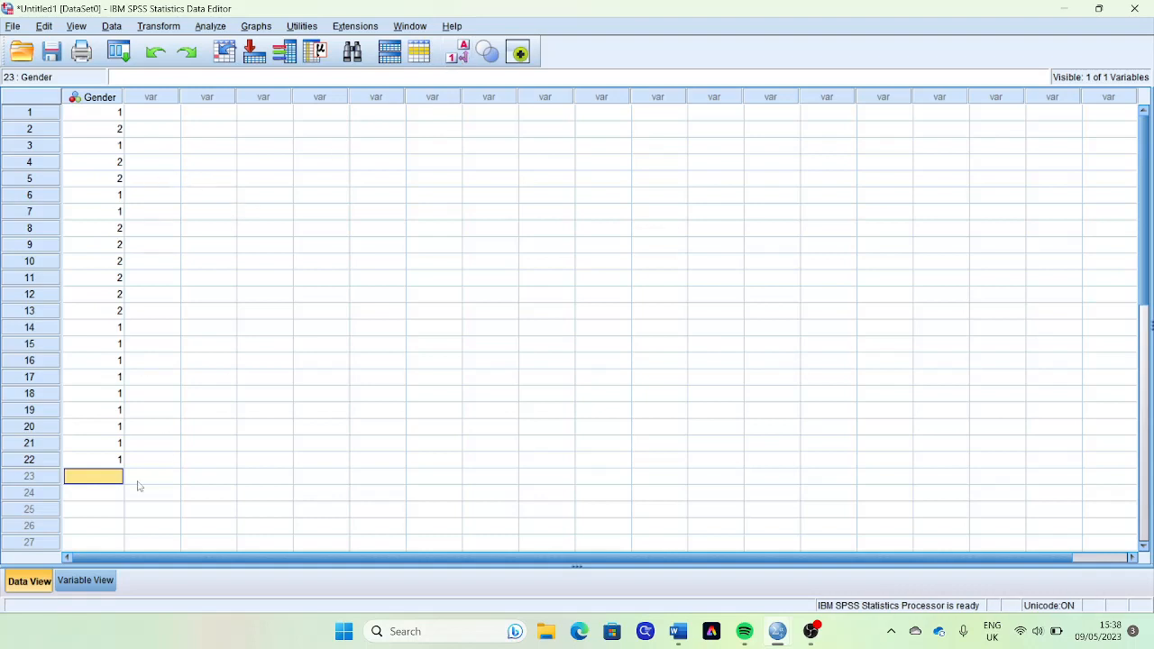
- Add a second variable named Ethnicity in Variable View
{"action": "left_click", "coordinate": [88, 581]}
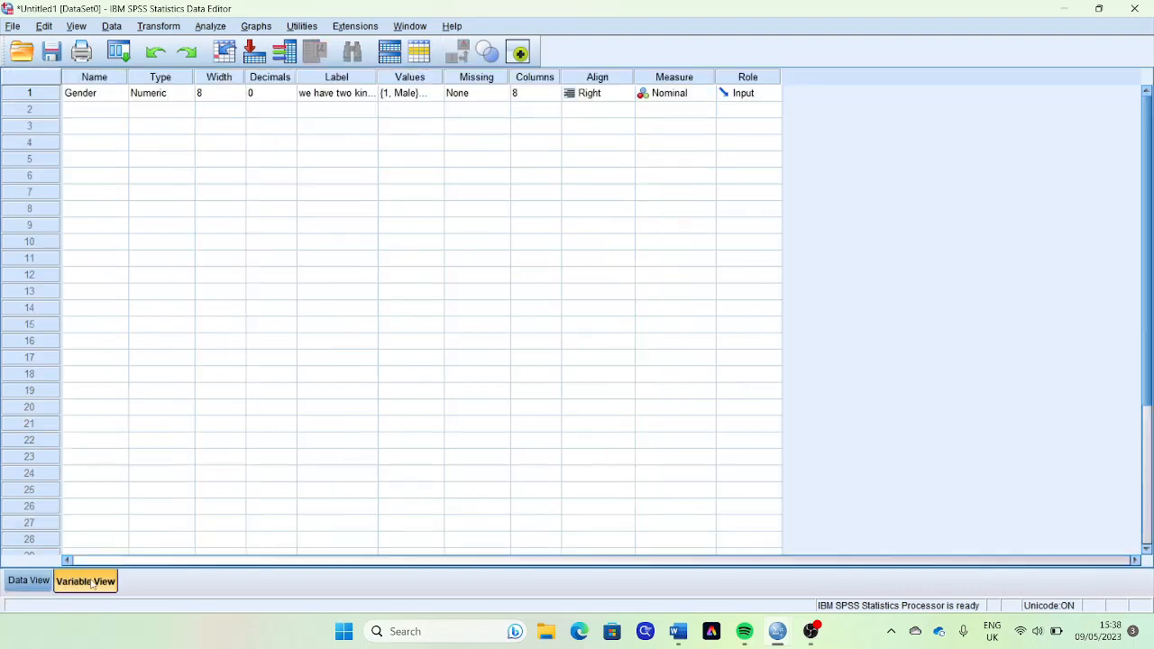
{"action": "left_click", "coordinate": [94, 116]}
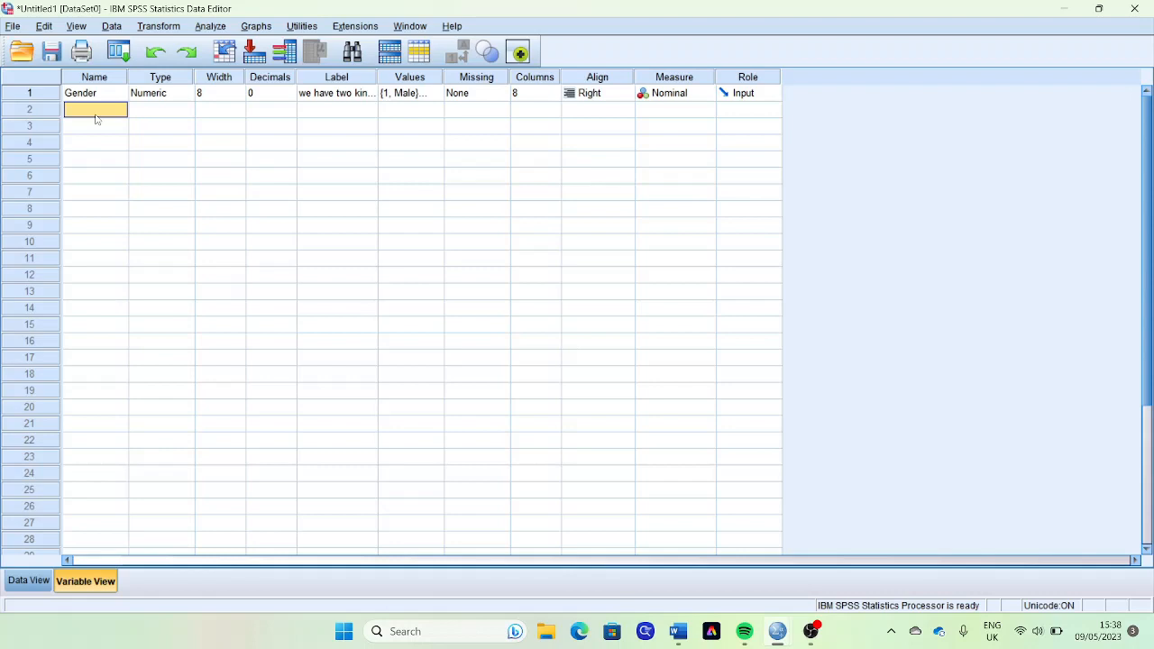
{"action": "type", "text": "Ethnicity"}
{"action": "key", "text": "Tab"}
{"action": "key", "text": "Tab"}
{"action": "key", "text": "Tab"}
{"action": "key", "text": "Tab"}
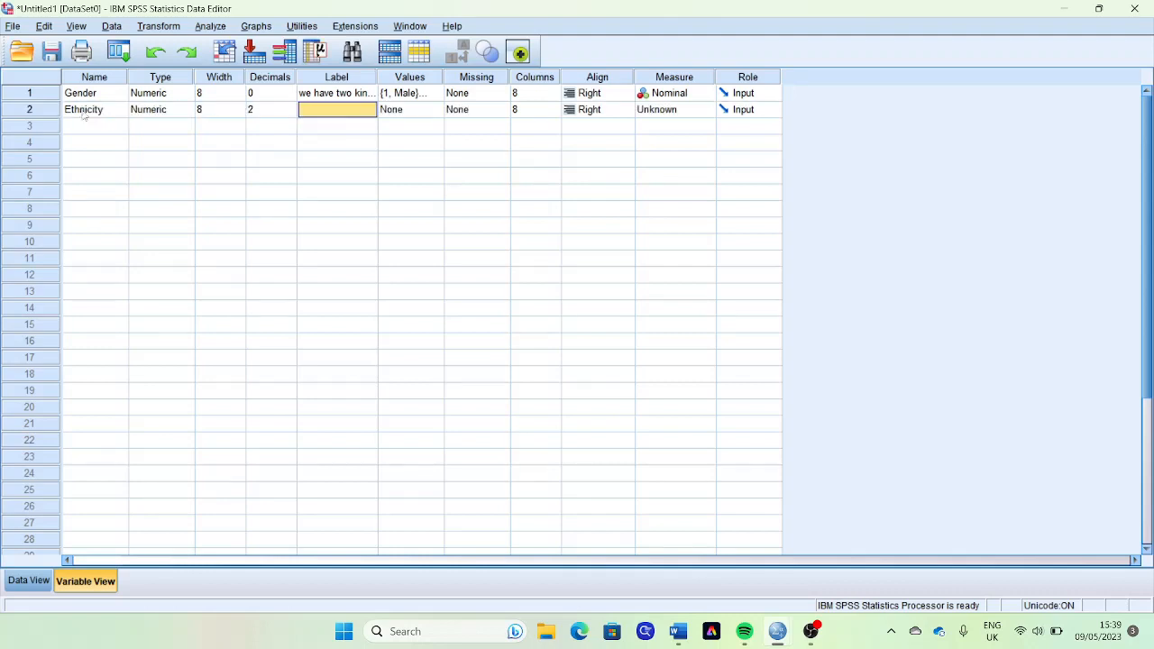
{"action": "key", "text": "Tab"}
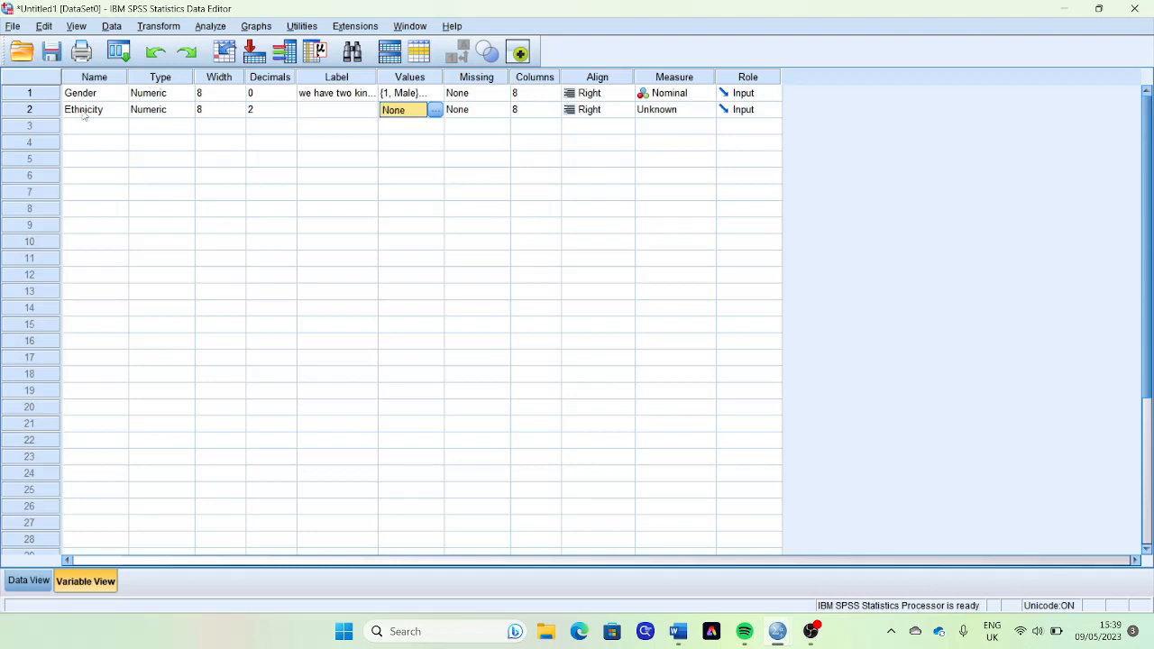
- Check the ethnicity answer options in the Word questionnaire and label value 1 of Ethnicity as "african american" in SPSS
{"action": "left_click", "coordinate": [669, 636]}
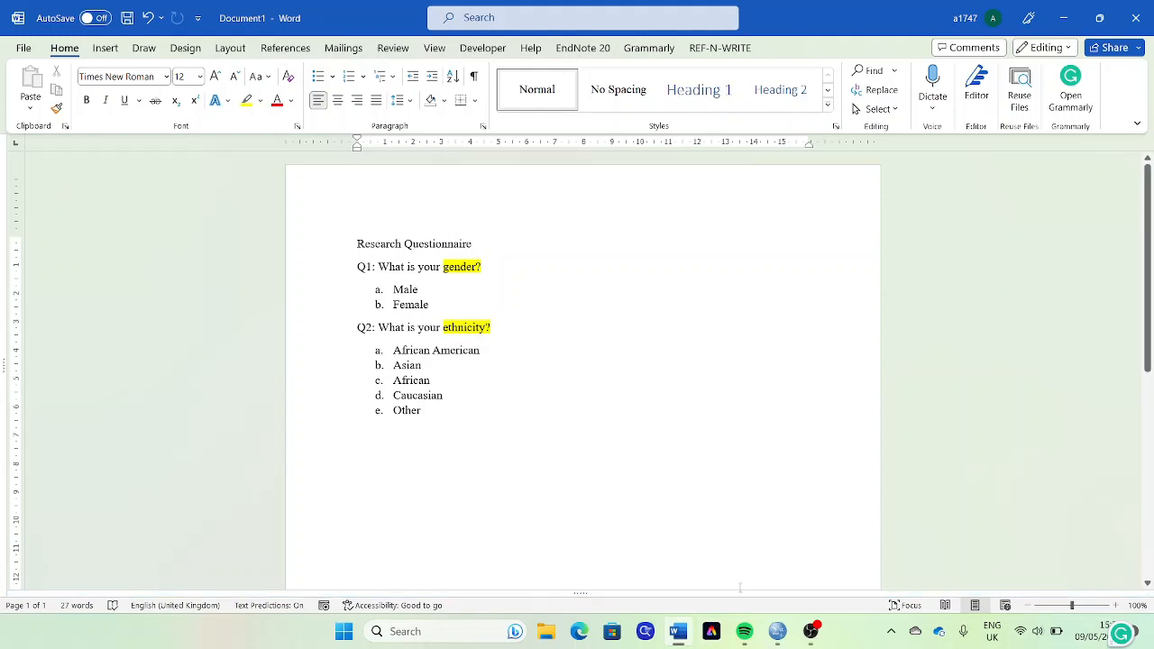
{"action": "left_click", "coordinate": [778, 633]}
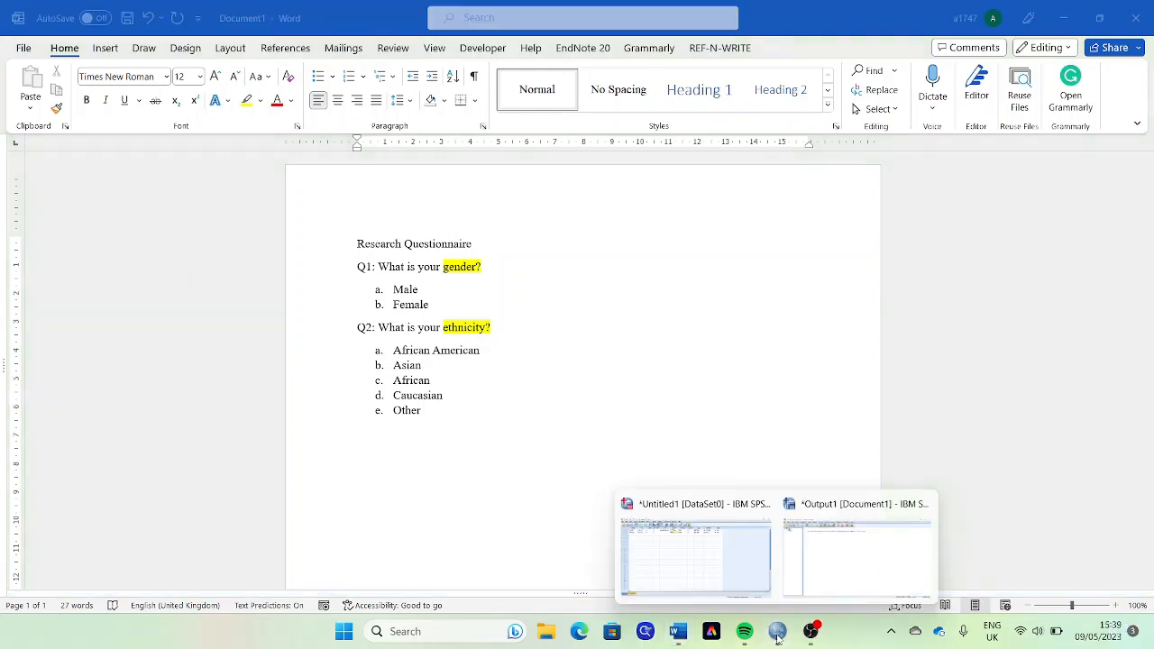
{"action": "left_click", "coordinate": [705, 573]}
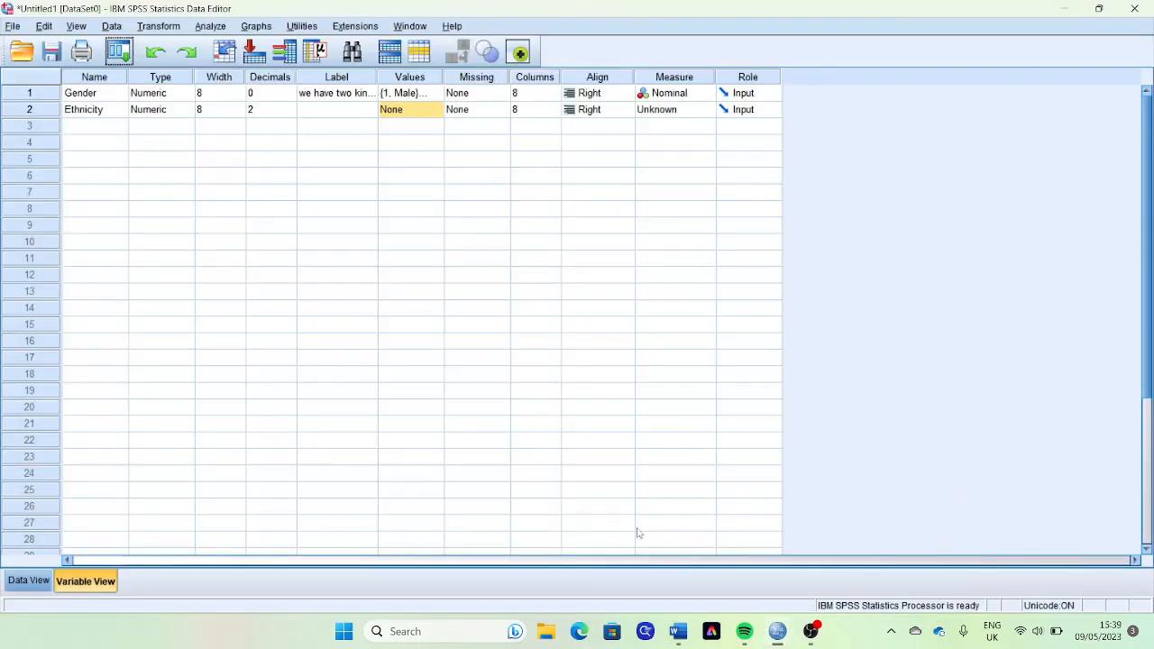
{"action": "left_click", "coordinate": [418, 111]}
{"action": "left_click", "coordinate": [436, 109]}
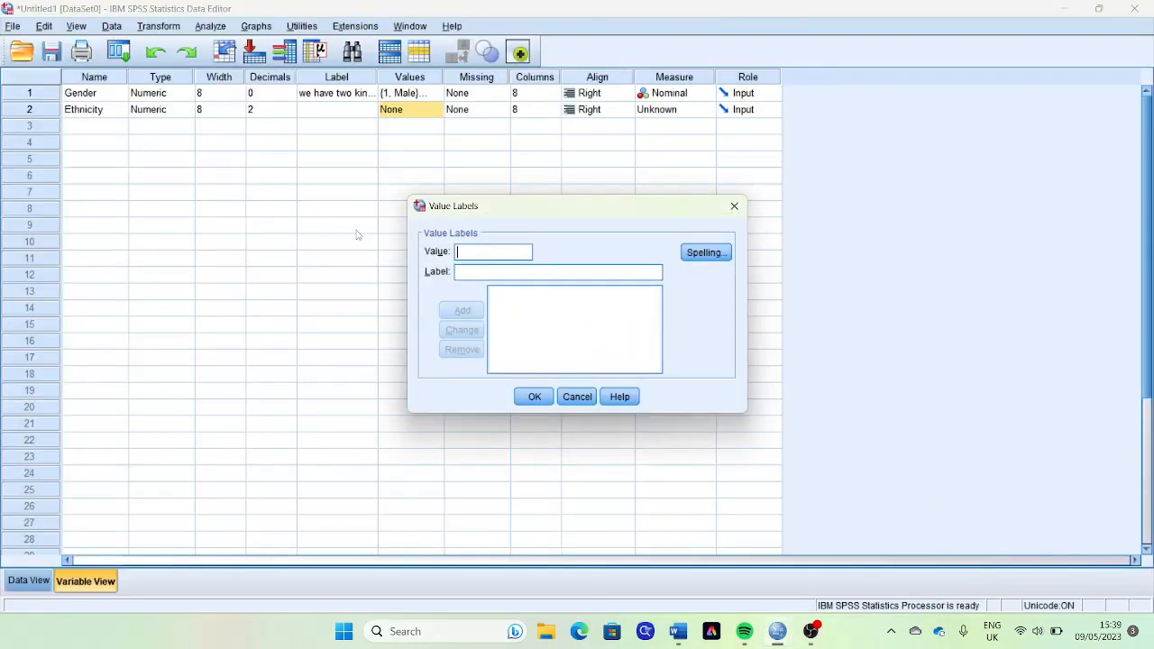
{"action": "type", "text": "1"}
{"action": "key", "text": "Tab"}
{"action": "type", "text": "afrc"}
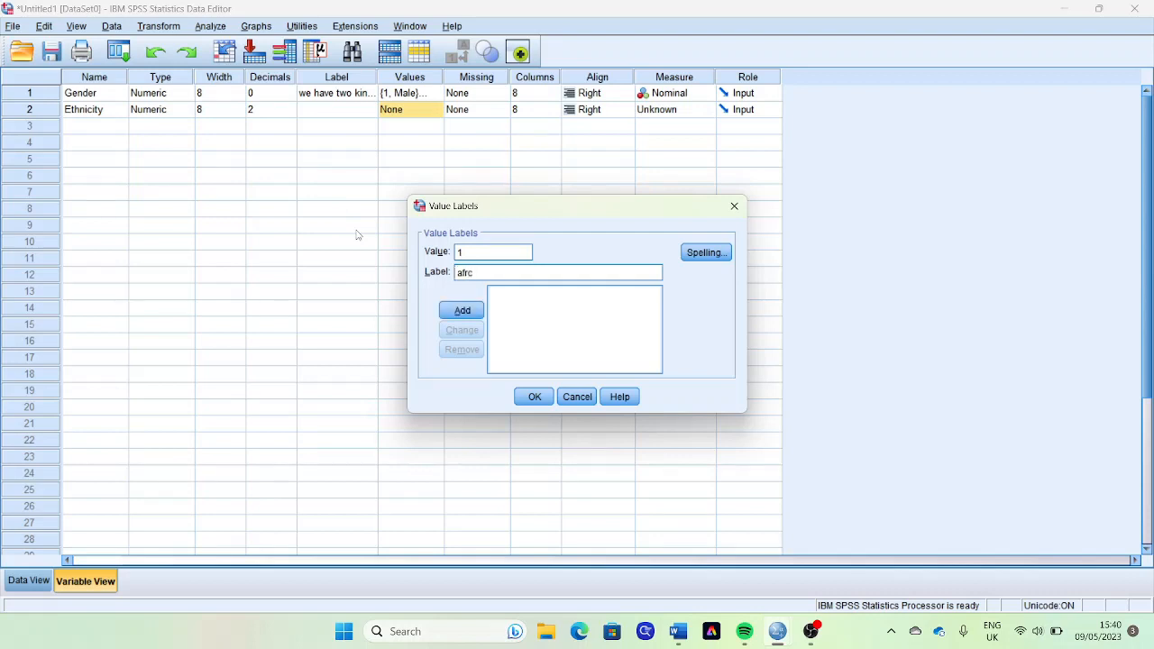
{"action": "key", "text": "BackSpace"}
{"action": "type", "text": "ican american"}
{"action": "key", "text": "Return"}
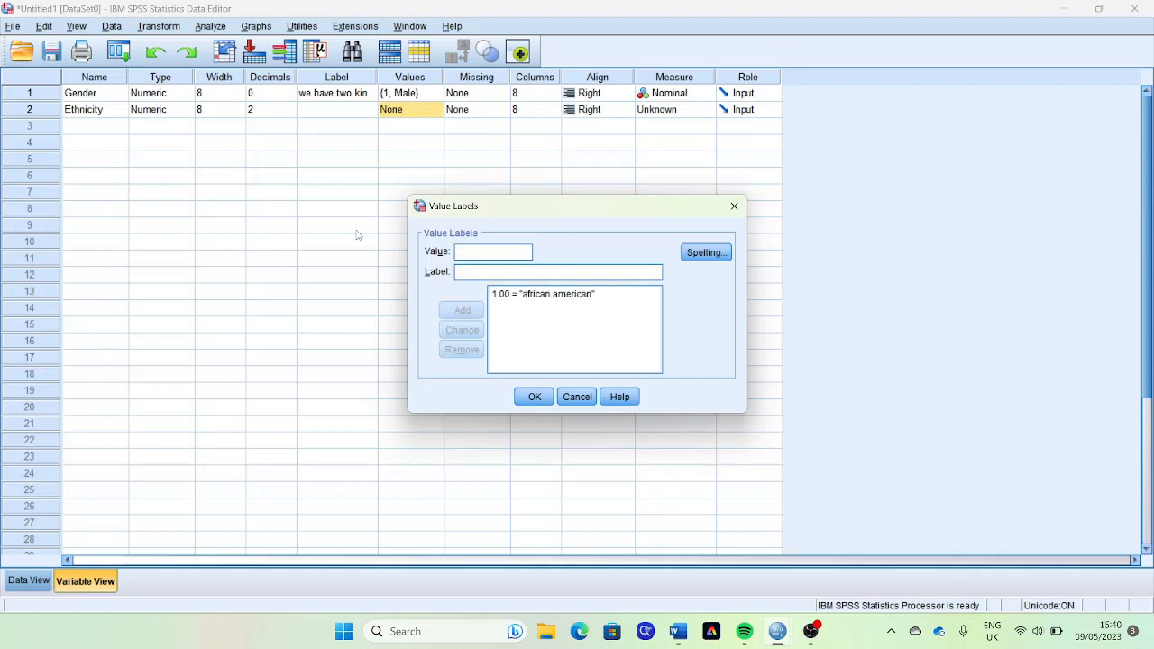
- Add the Ethnicity value labels 2 as "asian" and 3 as "african", consulting the Word questionnaire for the option order
{"action": "type", "text": "2"}
{"action": "type", "text": "asian"}
{"action": "key", "text": "Return"}
{"action": "type", "text": "3"}
{"action": "key", "text": "alt+Tab"}
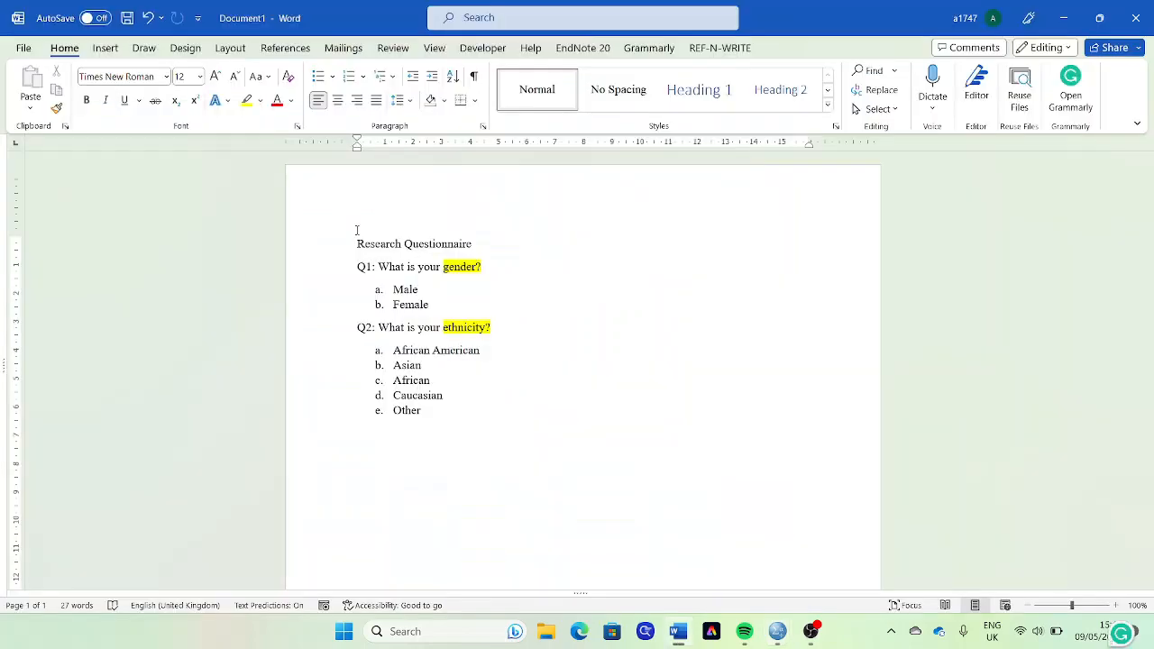
{"action": "key", "text": "alt+Tab"}
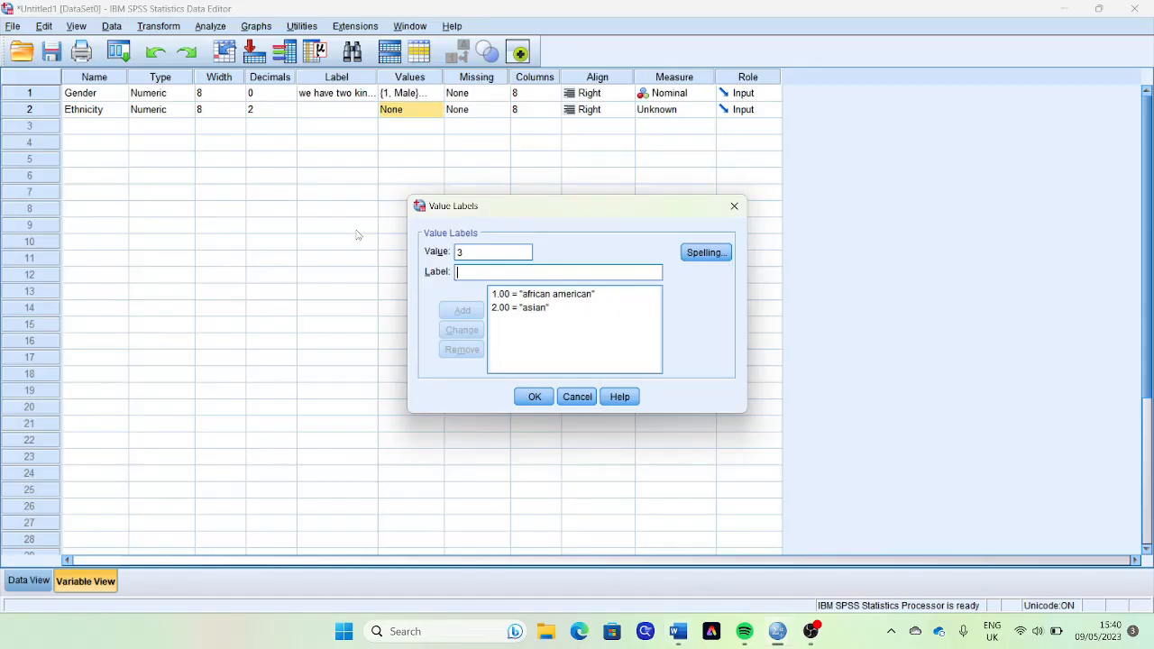
{"action": "type", "text": "african"}
{"action": "key", "text": "Return"}
- Add the Ethnicity value labels 4 as "caucasian" and 5 as "other", and apply the set of labels
{"action": "type", "text": "4"}
{"action": "key", "text": "Tab"}
{"action": "type", "text": "caucasi"}
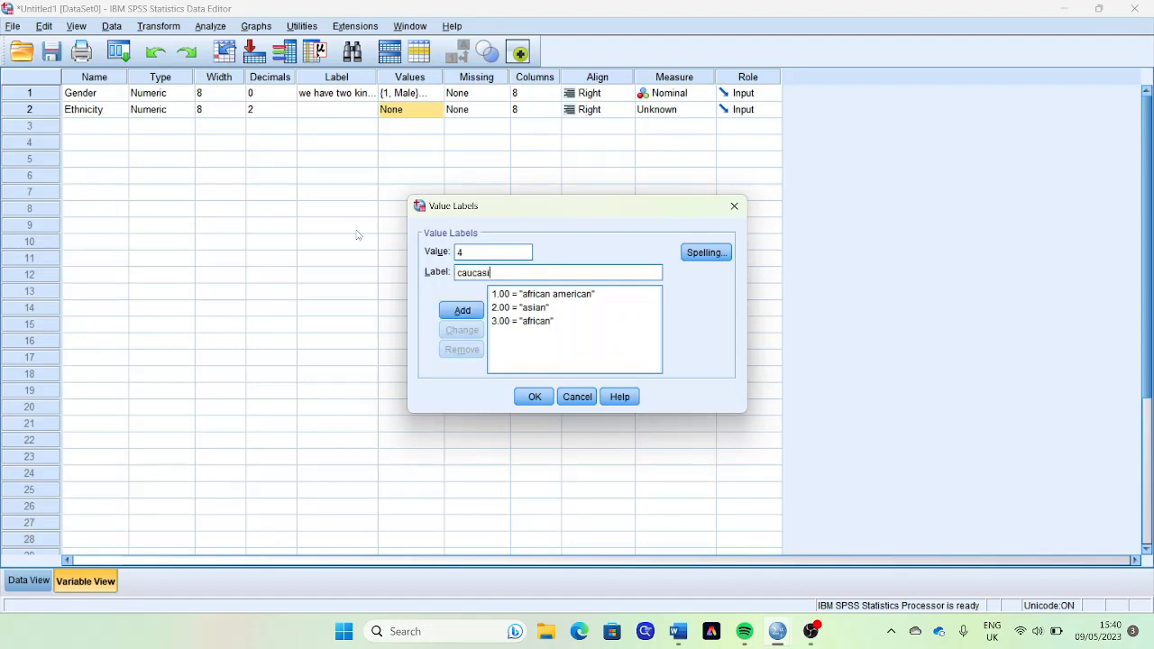
{"action": "type", "text": "an"}
{"action": "key", "text": "Return"}
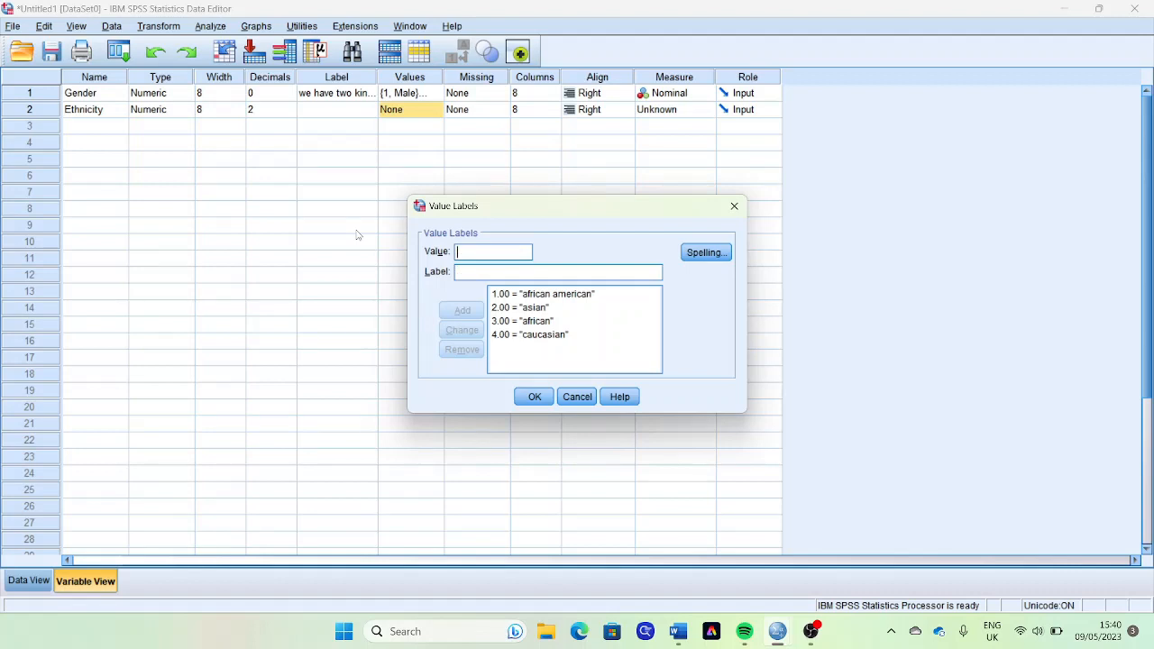
{"action": "type", "text": "5"}
{"action": "key", "text": "Tab"}
{"action": "type", "text": "other"}
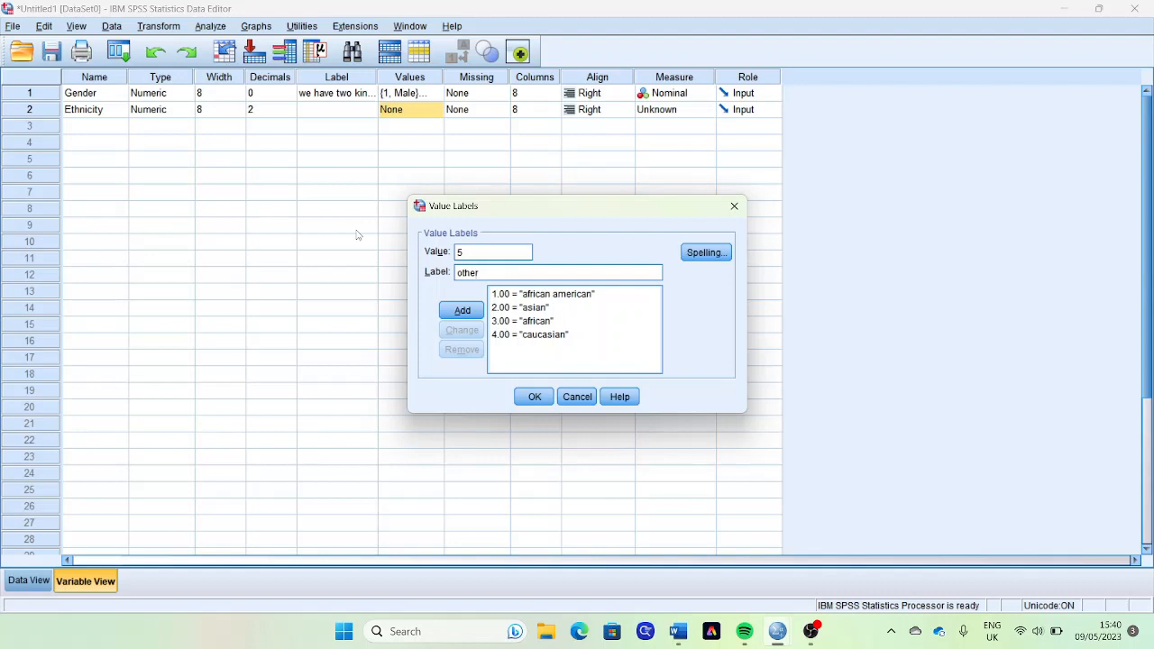
{"action": "key", "text": "Return"}
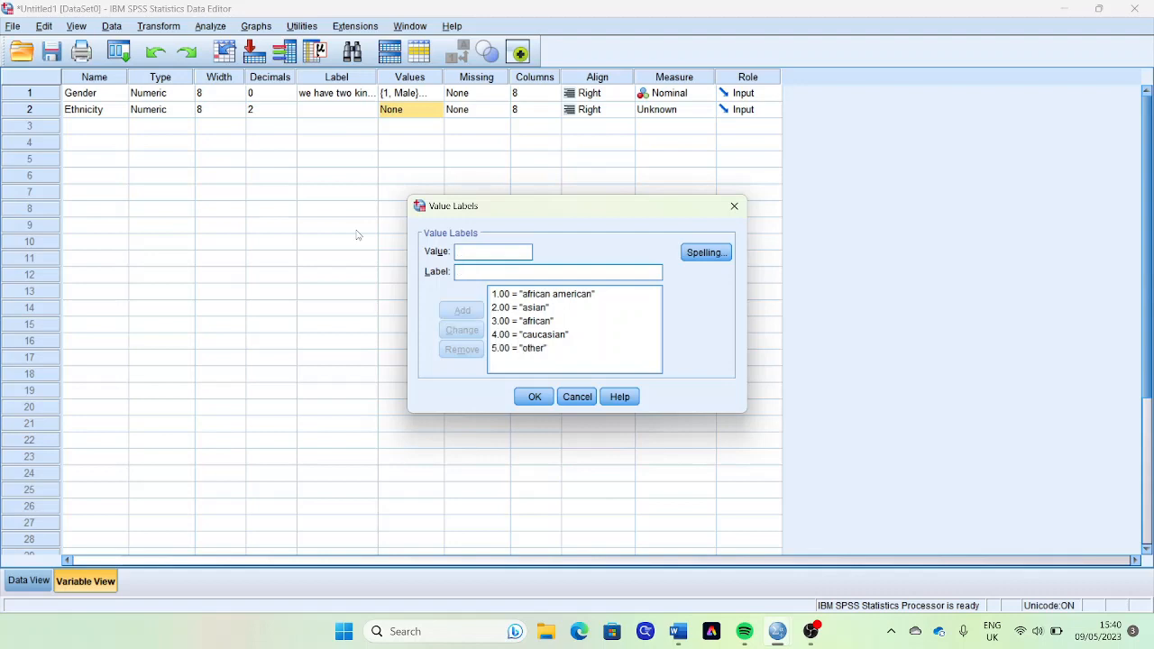
{"action": "left_click", "coordinate": [534, 396]}
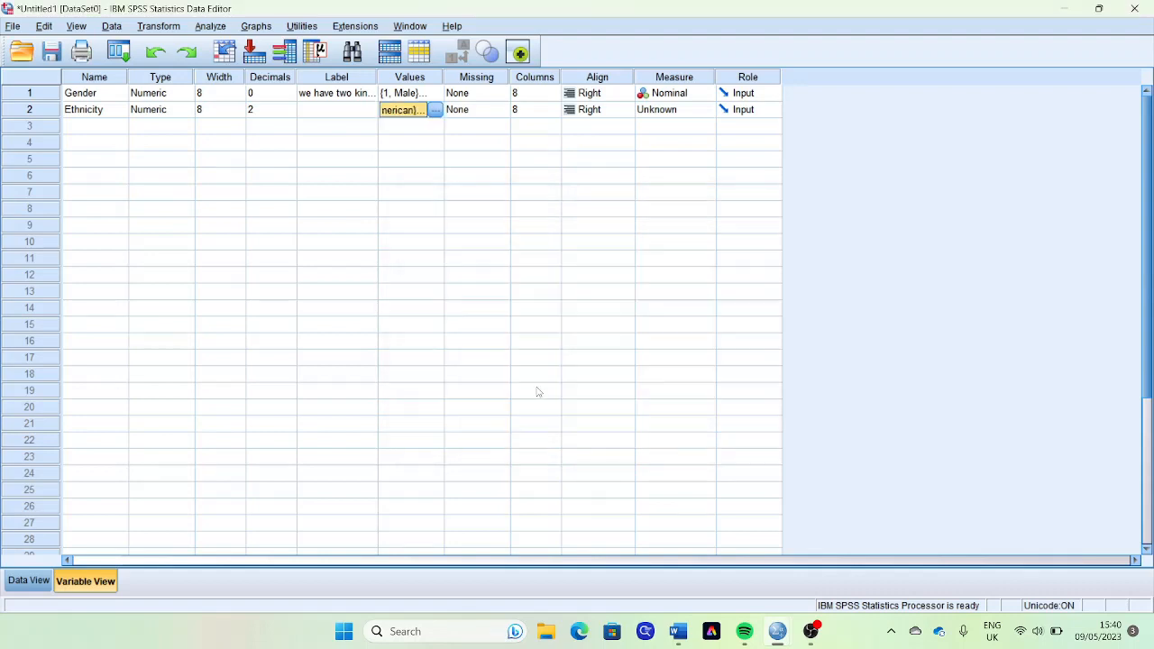
- Set the Ethnicity variable's measurement level to Nominal
{"action": "key", "text": "Tab"}
{"action": "key", "text": "Tab"}
{"action": "key", "text": "Tab"}
{"action": "key", "text": "Tab"}
{"action": "key", "text": "Tab"}
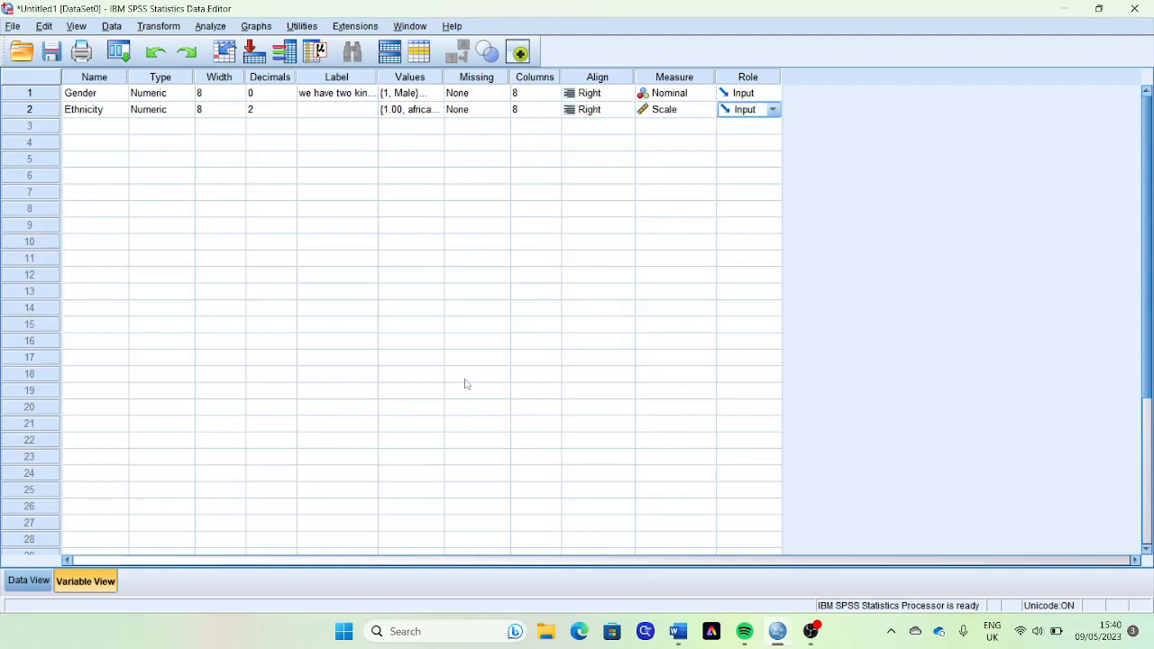
{"action": "left_click", "coordinate": [682, 111]}
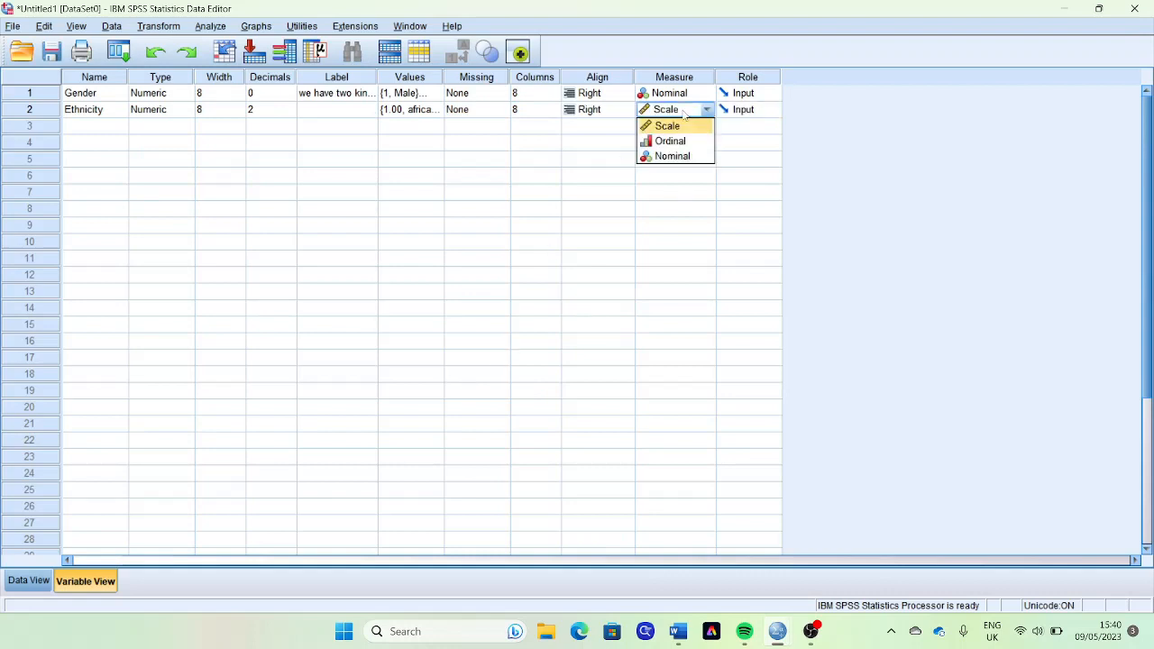
{"action": "left_click", "coordinate": [675, 157]}
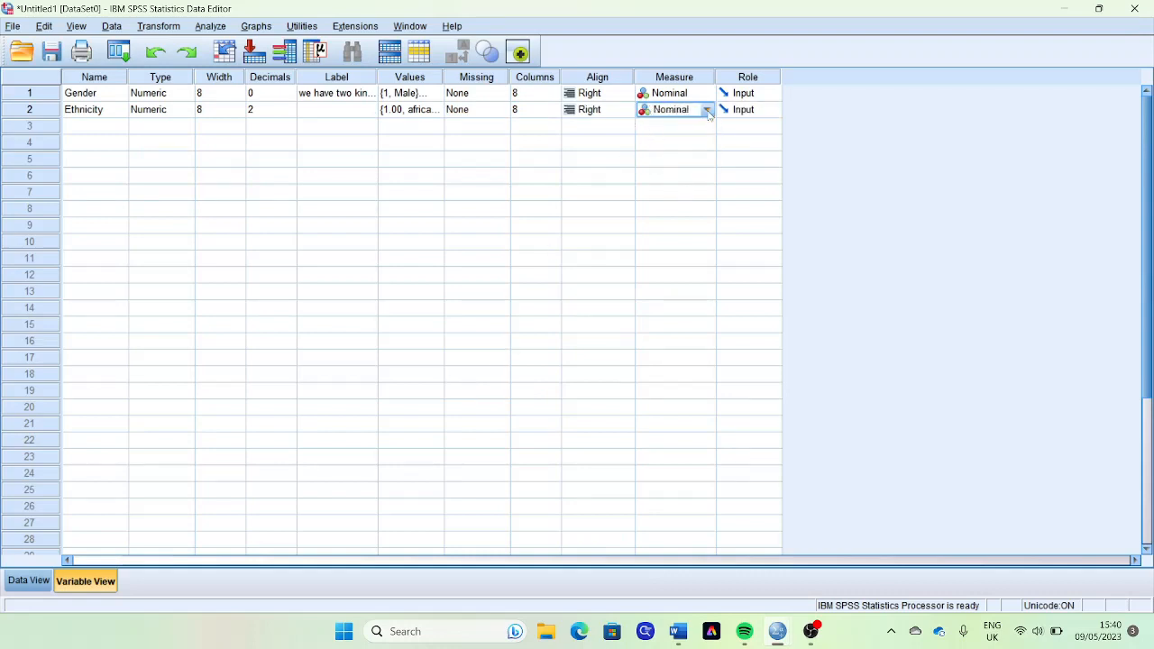
{"action": "left_click", "coordinate": [707, 110]}
{"action": "left_click", "coordinate": [683, 157]}
- Enter Ethnicity values in Data View: 2 for case 1 and 3 for case 2
{"action": "left_click", "coordinate": [22, 580]}
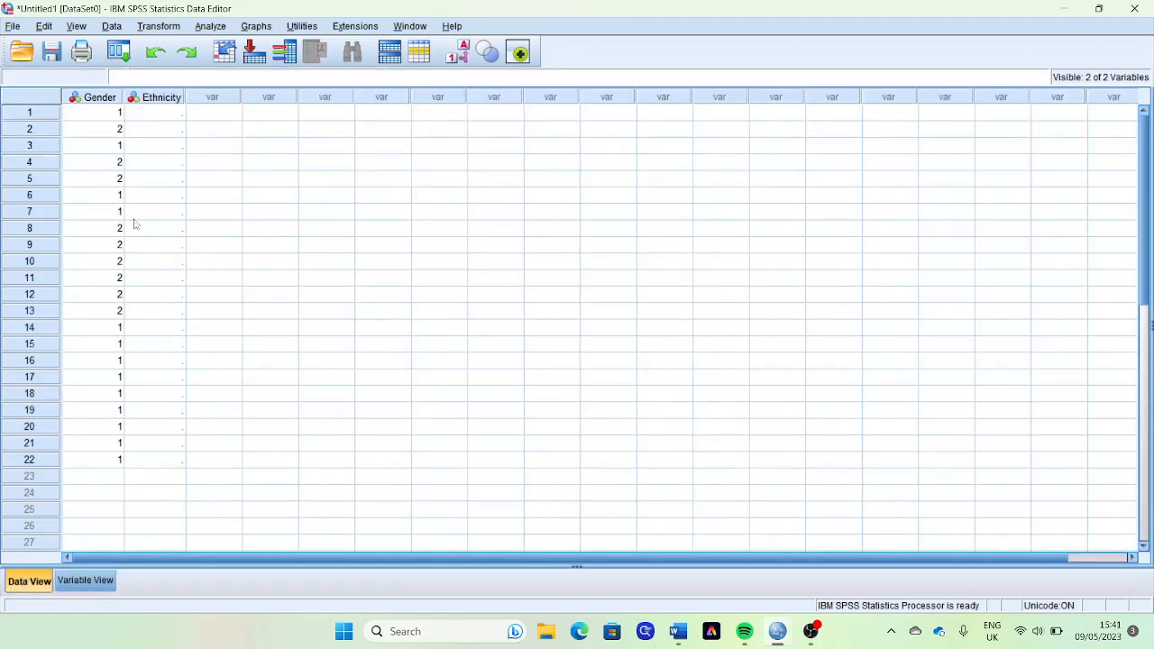
{"action": "left_click", "coordinate": [166, 114]}
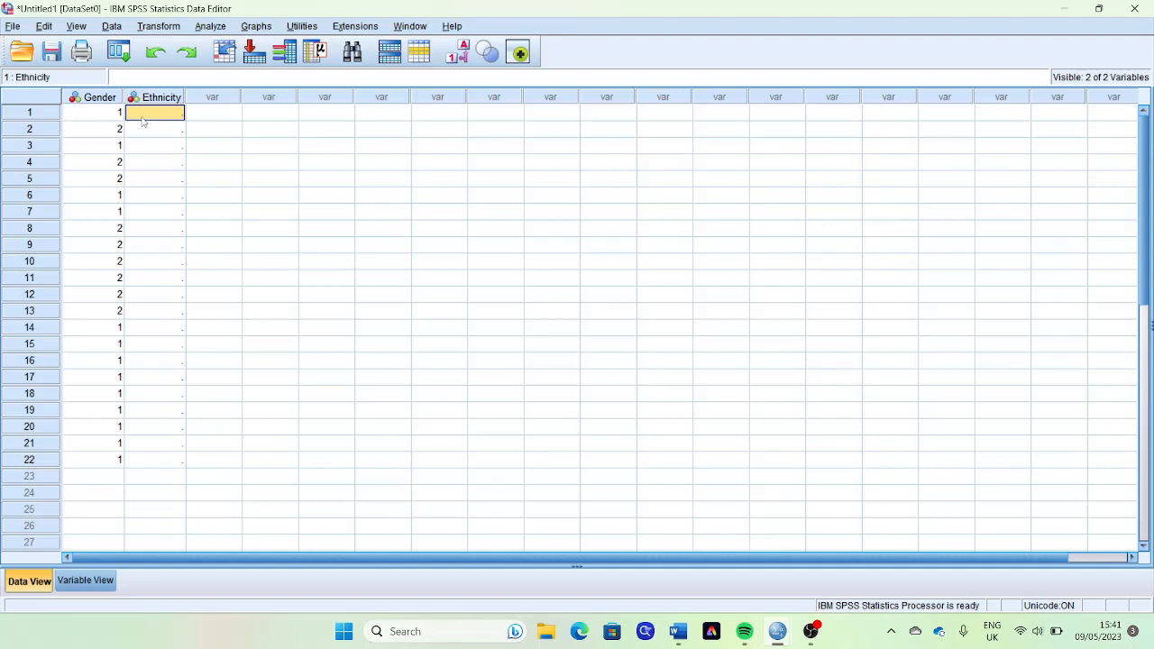
{"action": "type", "text": "2"}
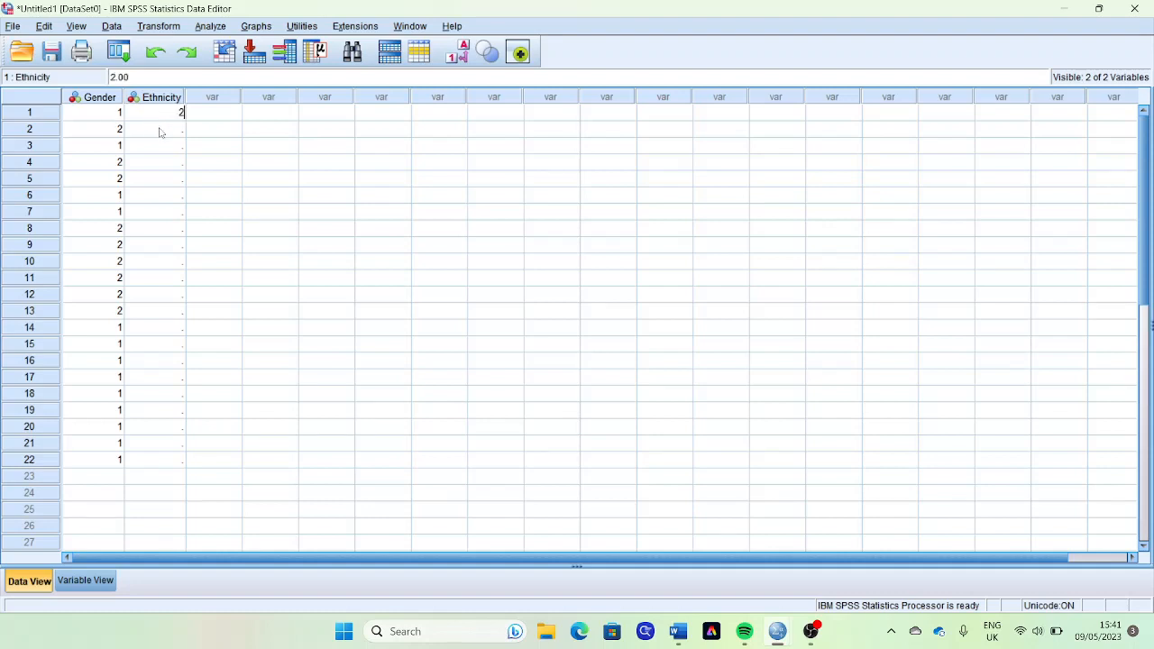
{"action": "left_click", "coordinate": [463, 56]}
{"action": "left_click", "coordinate": [462, 56]}
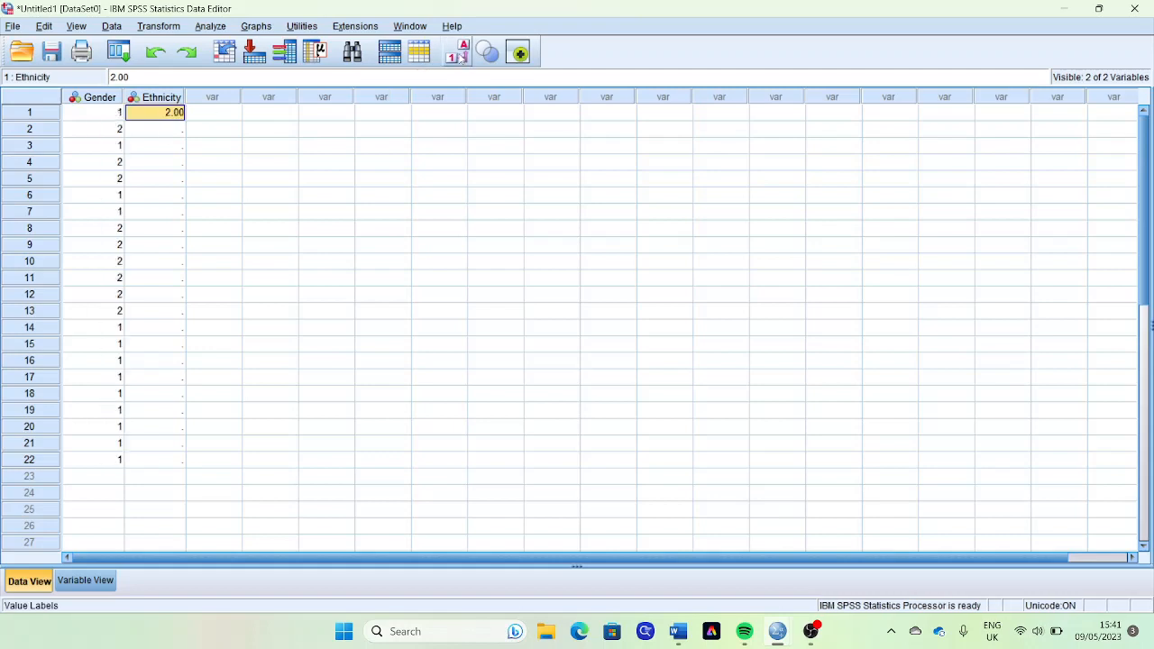
{"action": "left_click", "coordinate": [169, 133]}
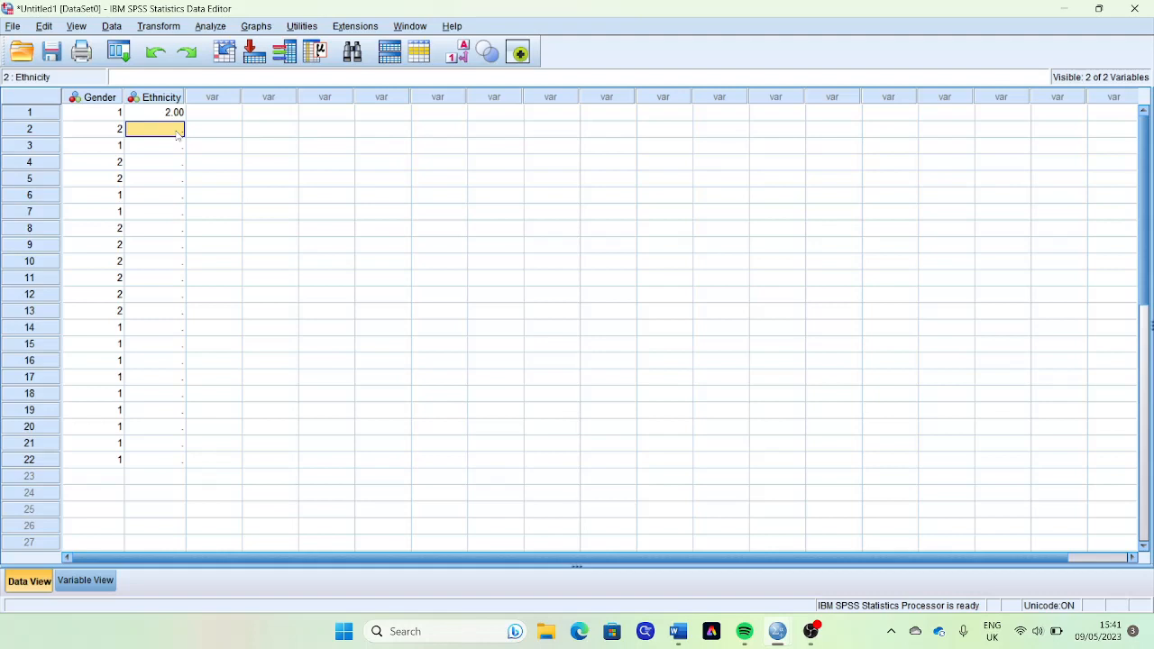
{"action": "type", "text": "3"}
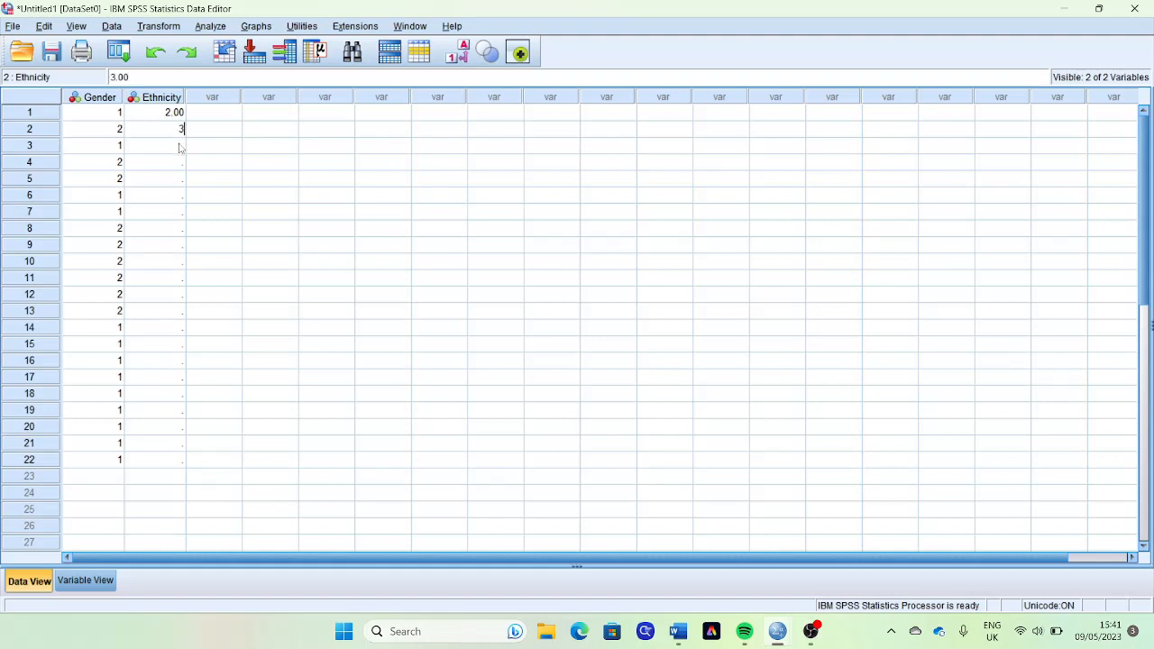
- Review the defined Ethnicity value labels and enter 4 as Ethnicity for case 3, briefly displaying the data as labels
{"action": "left_click", "coordinate": [101, 581]}
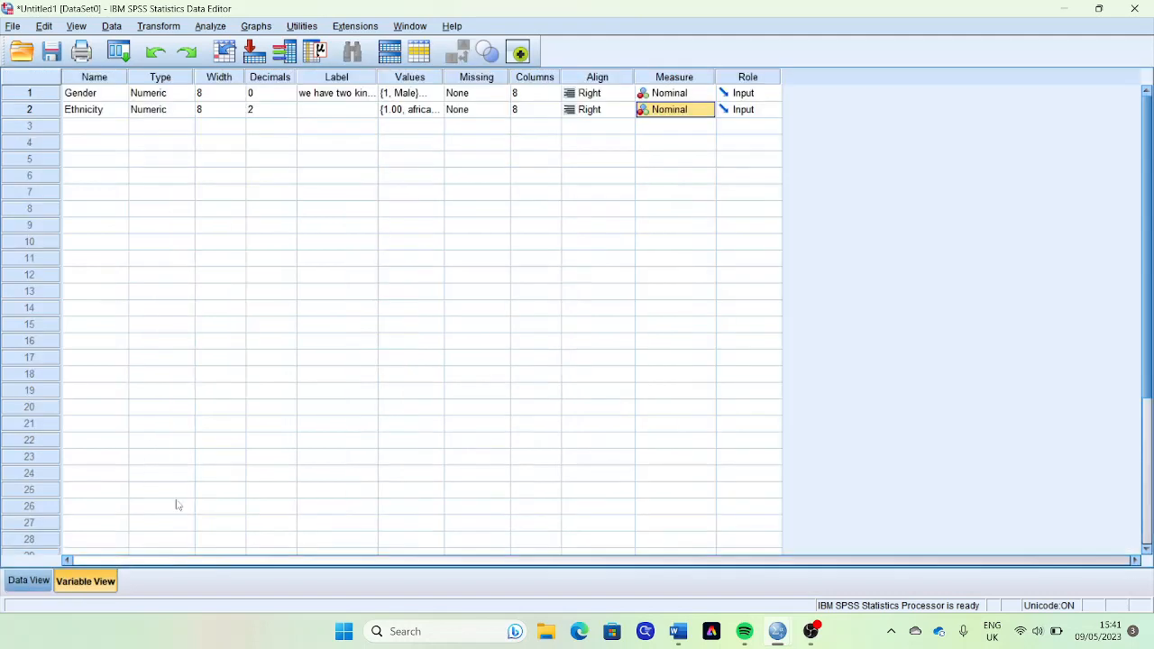
{"action": "left_click", "coordinate": [429, 109]}
{"action": "left_click", "coordinate": [438, 109]}
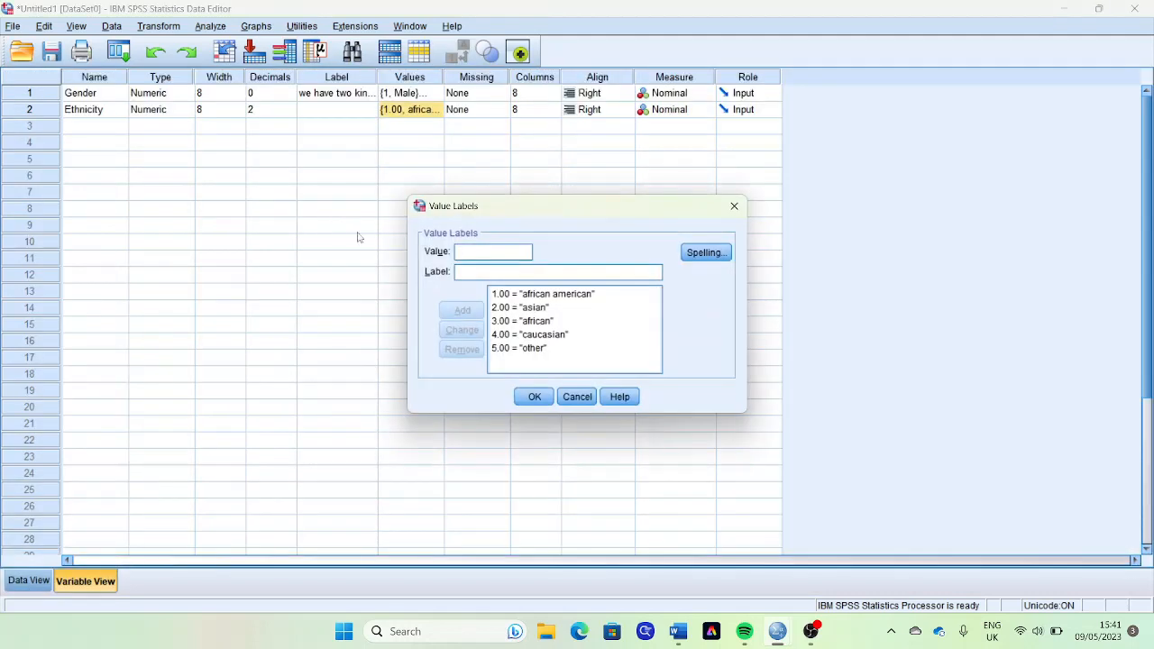
{"action": "left_click", "coordinate": [534, 397]}
{"action": "left_click", "coordinate": [31, 579]}
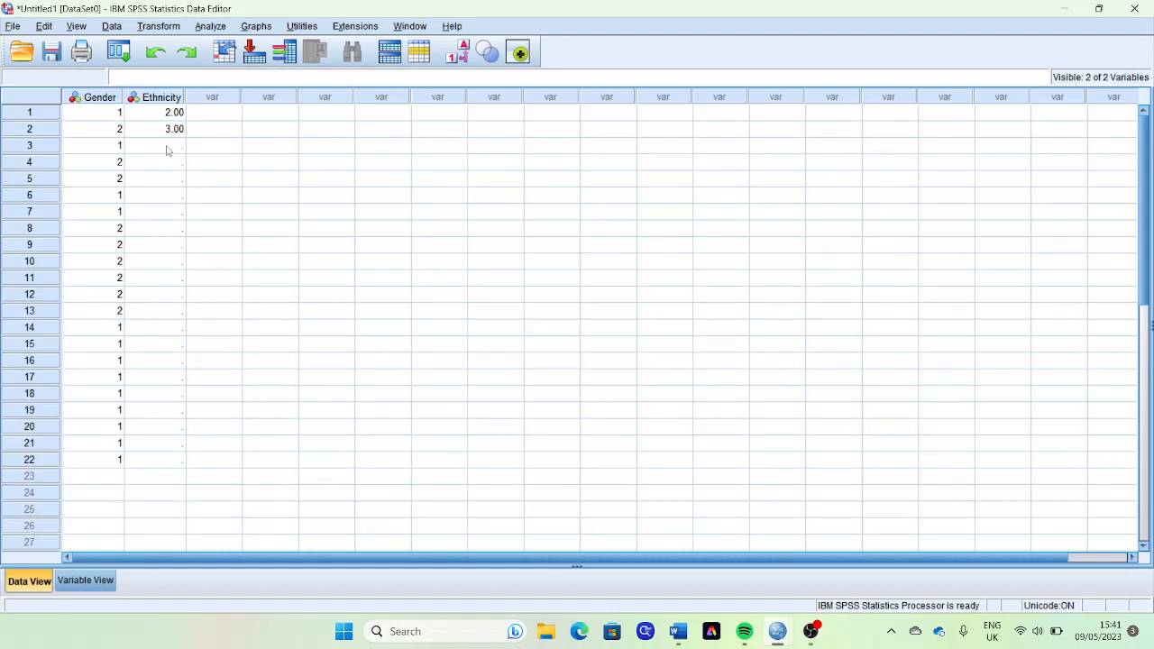
{"action": "left_click", "coordinate": [167, 151]}
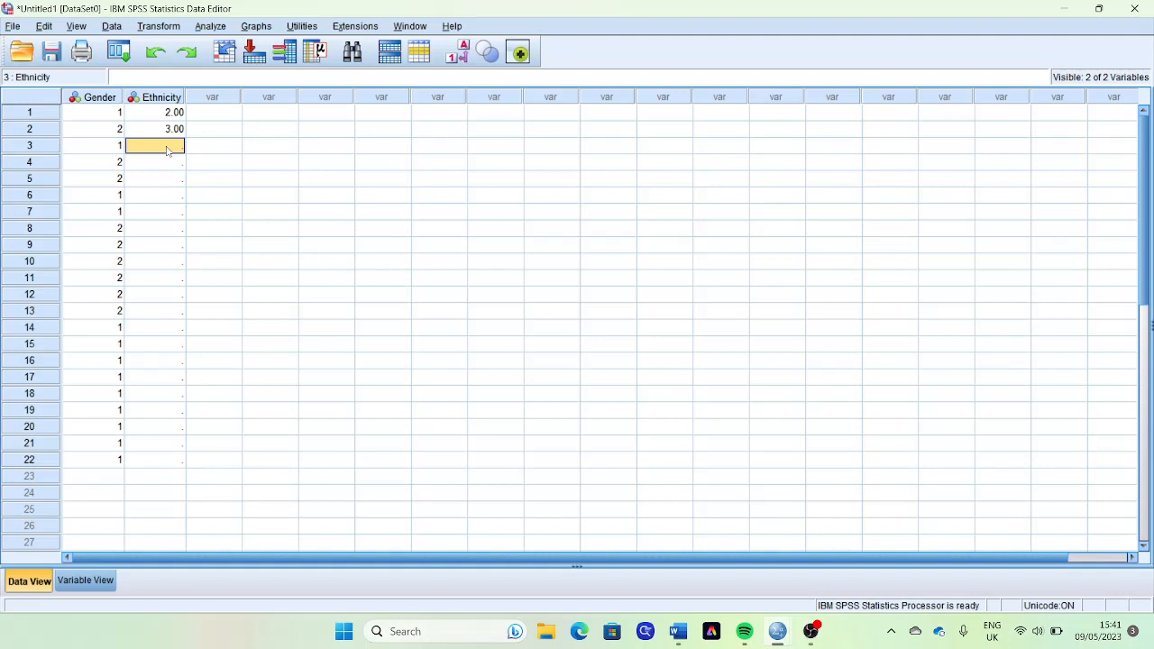
{"action": "type", "text": "4"}
{"action": "left_click", "coordinate": [458, 52]}
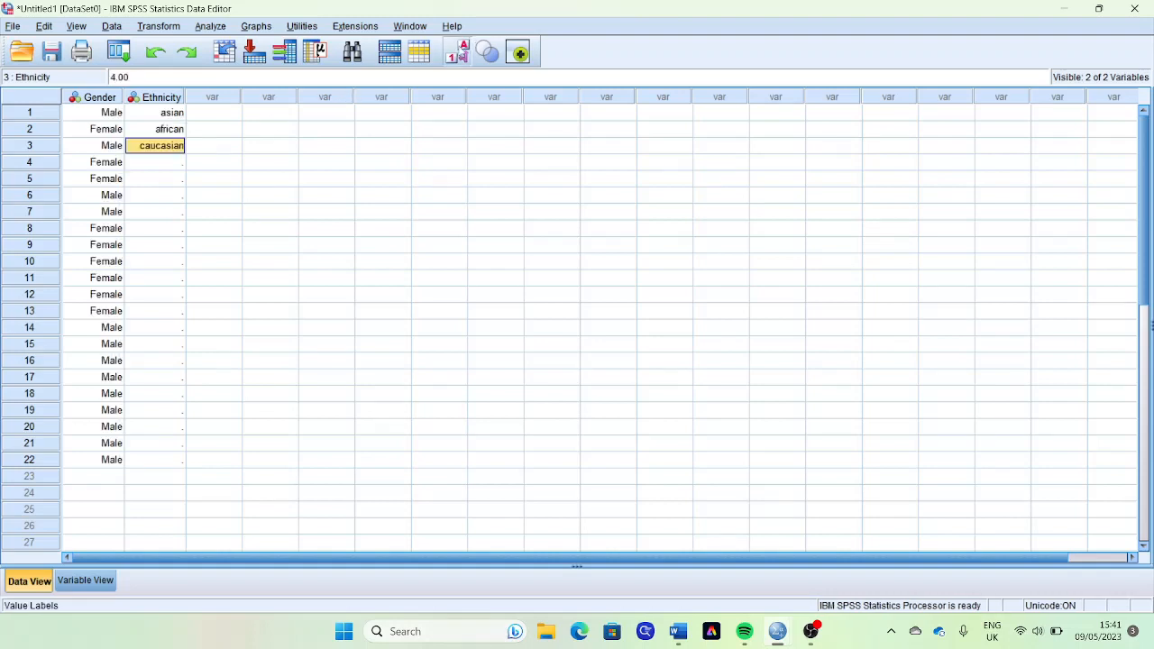
{"action": "left_click", "coordinate": [457, 52]}
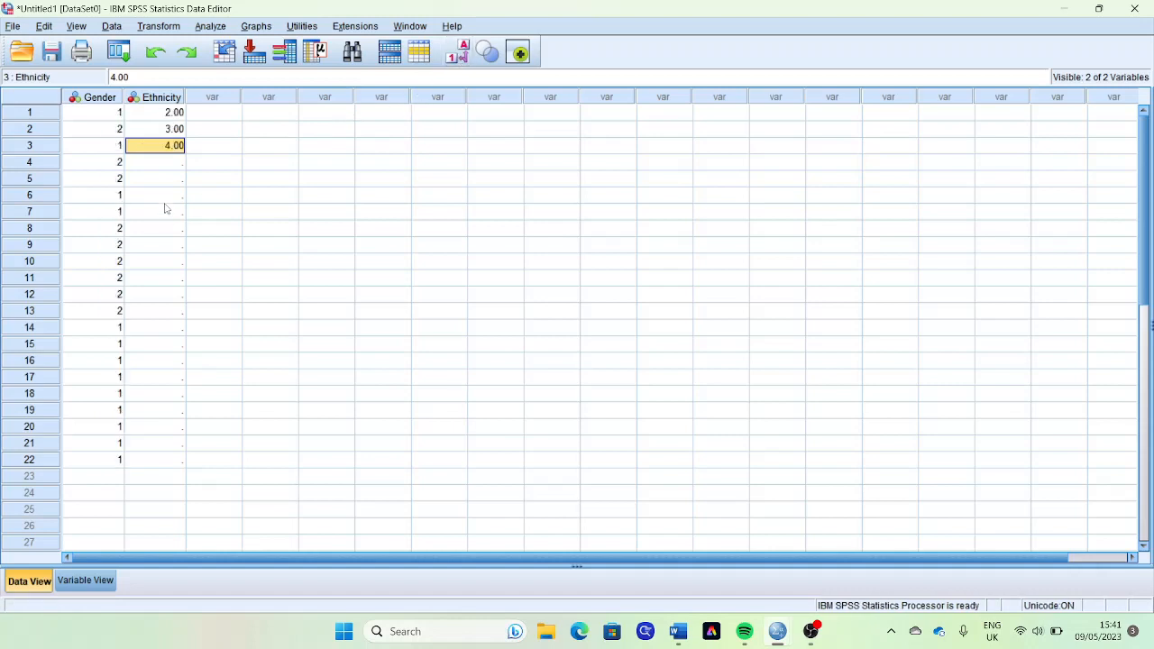
- Enter the Ethnicity values 2, 2, 3, 4 and 2 for cases 4 to 8
{"action": "key", "text": "Down"}
{"action": "type", "text": "2"}
{"action": "key", "text": "Return"}
{"action": "type", "text": "2"}
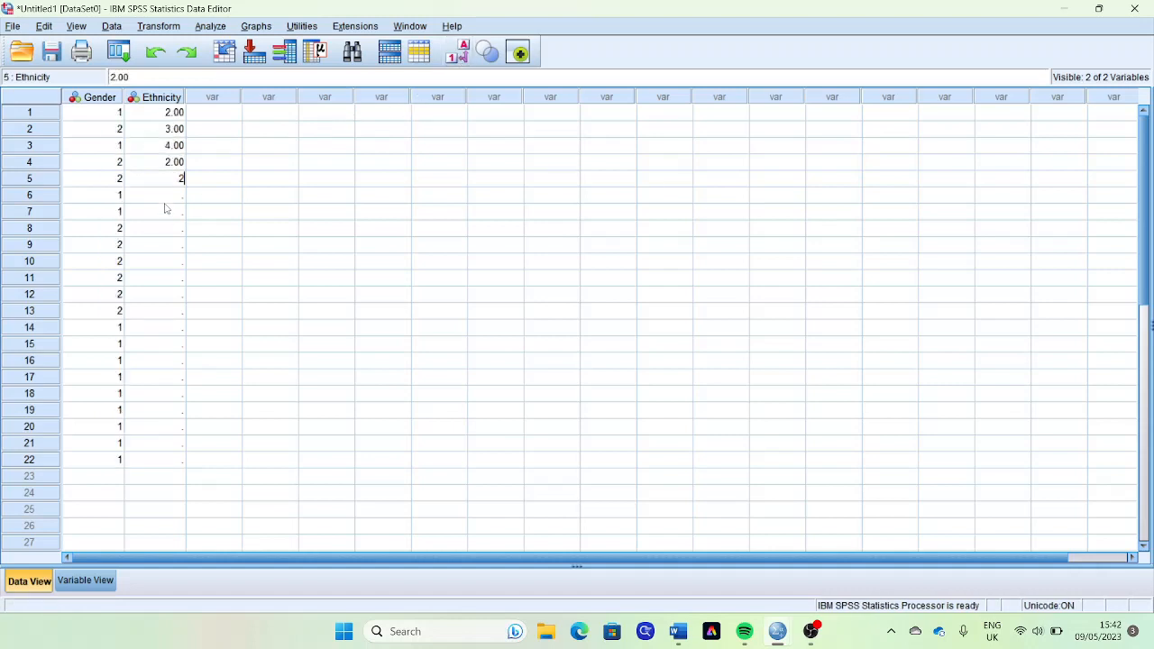
{"action": "key", "text": "Return"}
{"action": "type", "text": "3"}
{"action": "key", "text": "Return"}
{"action": "key", "text": "Return"}
{"action": "left_click", "coordinate": [166, 208]}
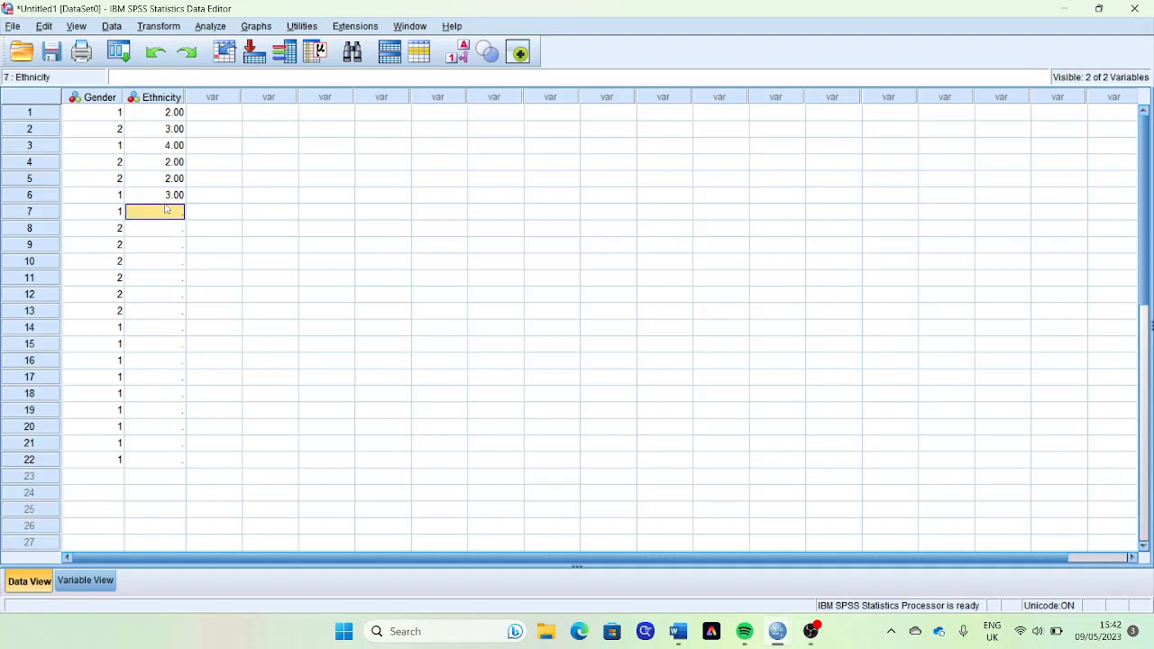
{"action": "type", "text": "4"}
{"action": "key", "text": "Return"}
{"action": "type", "text": "2"}
{"action": "key", "text": "Return"}
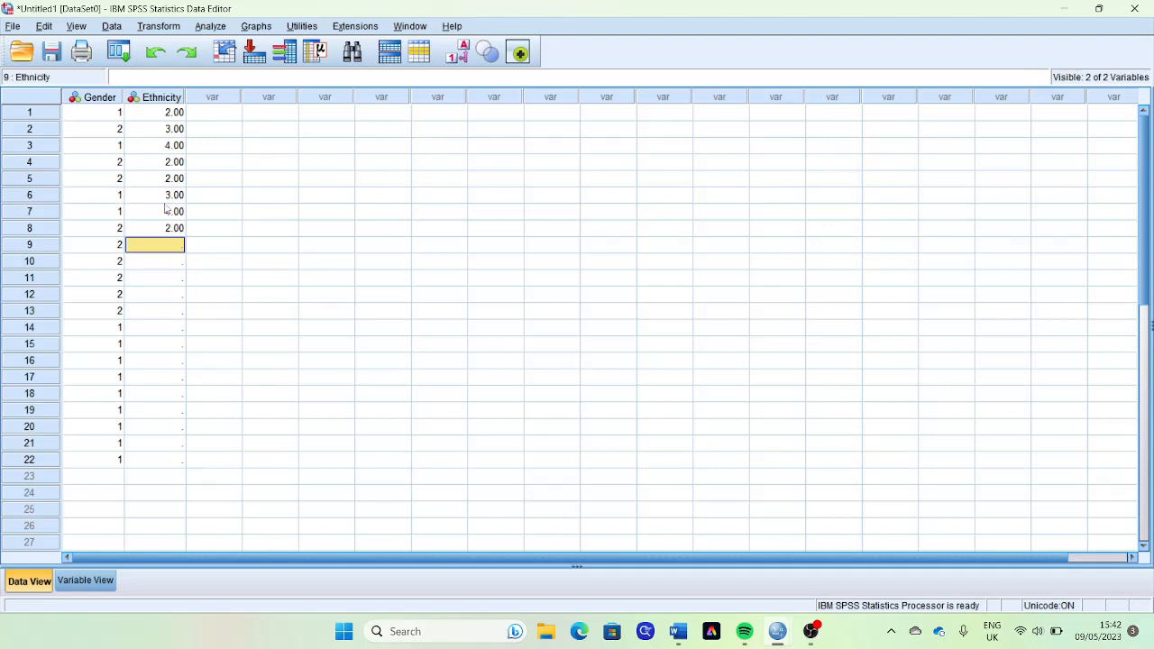
- Enter the Ethnicity values 1, 2, 3, 2 and 1 for cases 9 to 13
{"action": "type", "text": "1"}
{"action": "key", "text": "Return"}
{"action": "type", "text": "2"}
{"action": "key", "text": "Return"}
{"action": "type", "text": "3"}
{"action": "key", "text": "Return"}
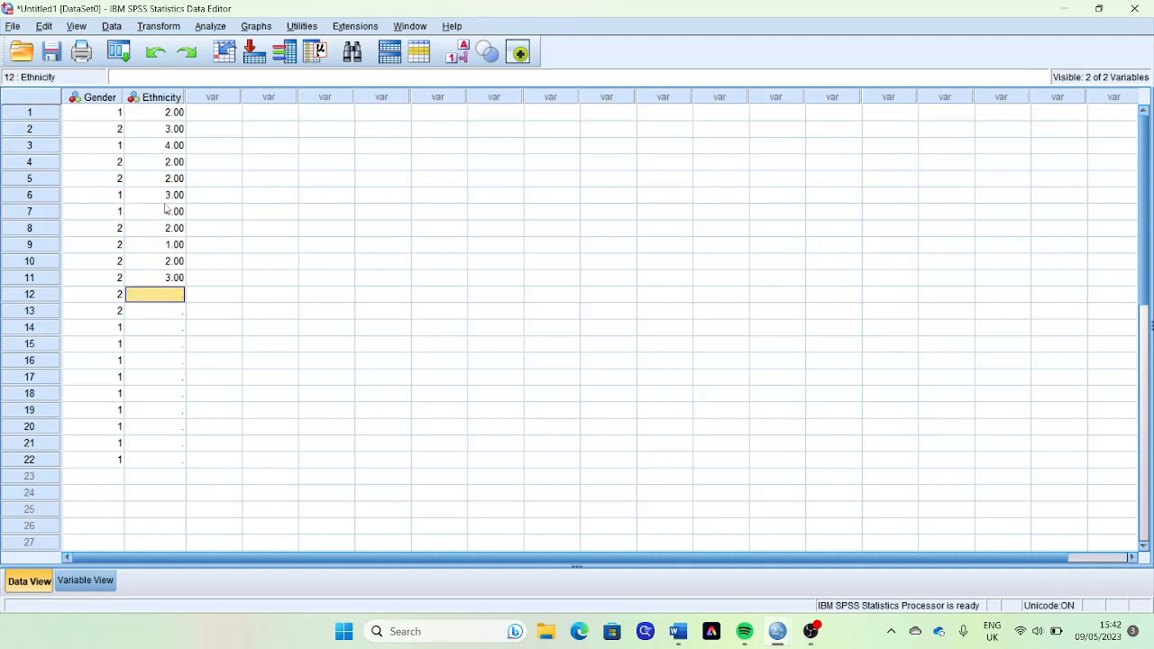
{"action": "type", "text": "2"}
{"action": "key", "text": "Return"}
{"action": "type", "text": "1"}
{"action": "key", "text": "Return"}
- Enter the Ethnicity values 2, 3, 4, 5 and 3 for cases 14 to 18
{"action": "type", "text": "2"}
{"action": "key", "text": "Return"}
{"action": "type", "text": "3"}
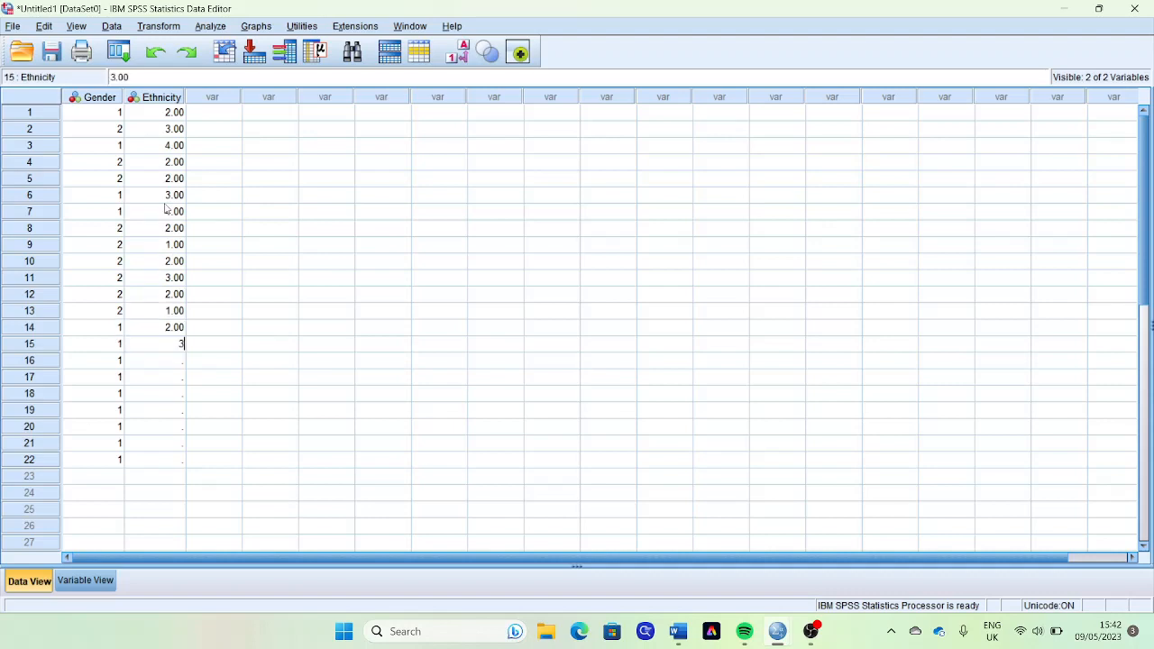
{"action": "key", "text": "Return"}
{"action": "type", "text": "4"}
{"action": "key", "text": "Return"}
{"action": "type", "text": "5"}
{"action": "key", "text": "Return"}
{"action": "type", "text": "3"}
{"action": "key", "text": "Return"}
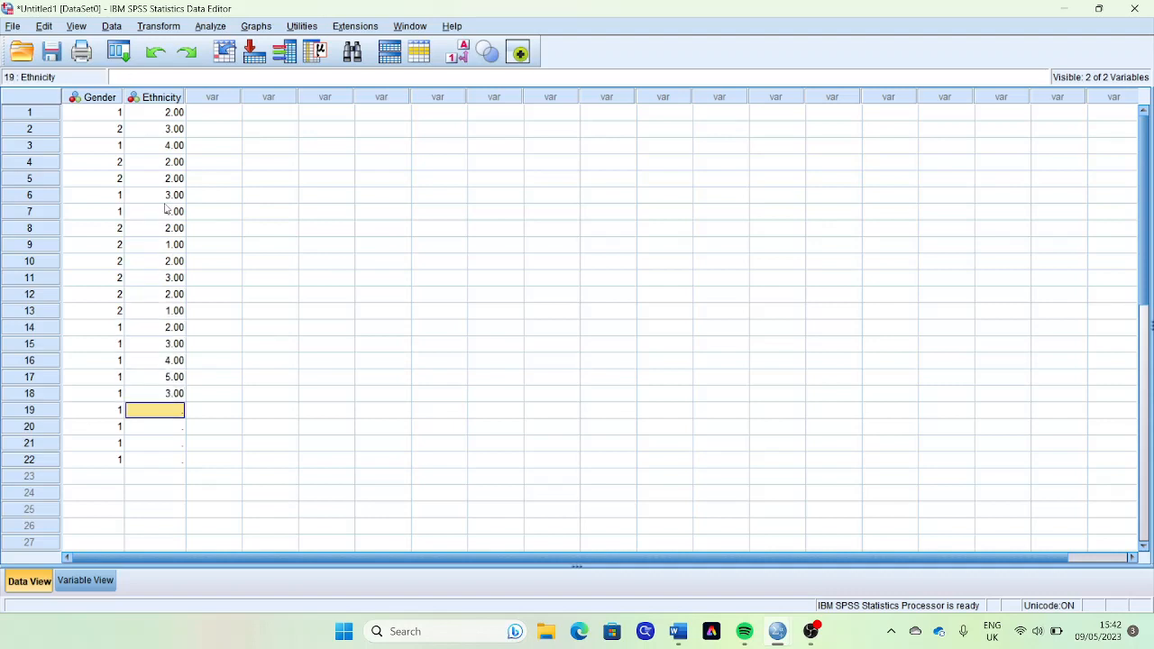
- Enter the Ethnicity values 2, 1, 2 and 3 for cases 19 to 22
{"action": "type", "text": "2"}
{"action": "key", "text": "Return"}
{"action": "type", "text": "1"}
{"action": "key", "text": "Return"}
{"action": "type", "text": "2"}
{"action": "key", "text": "Return"}
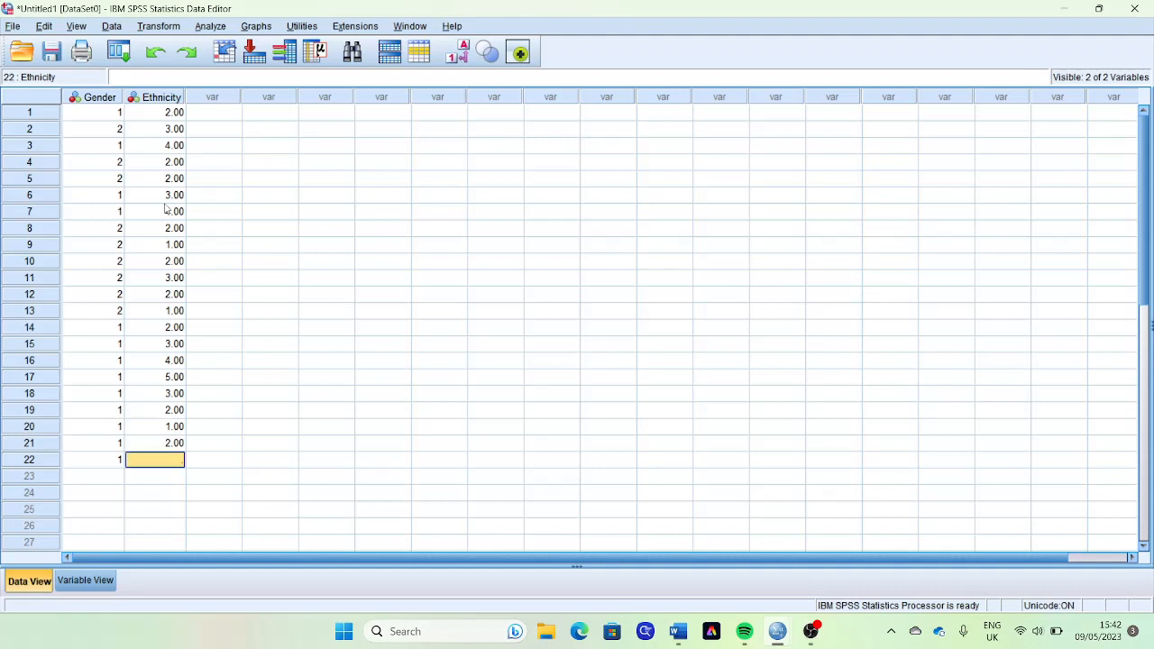
{"action": "type", "text": "3"}
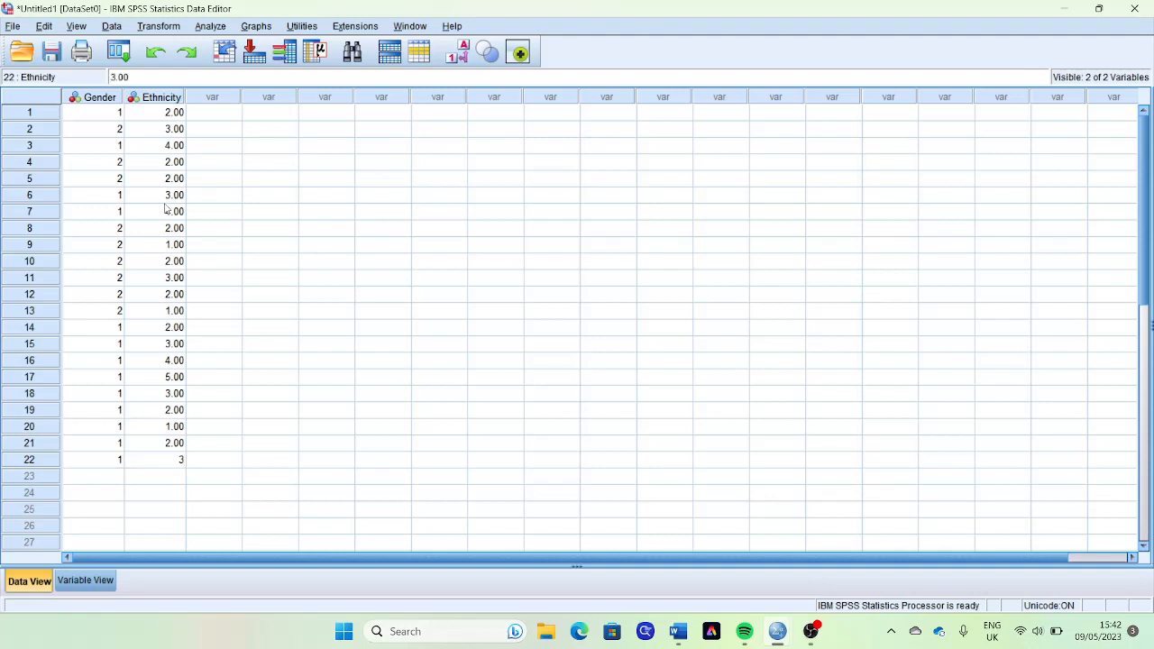